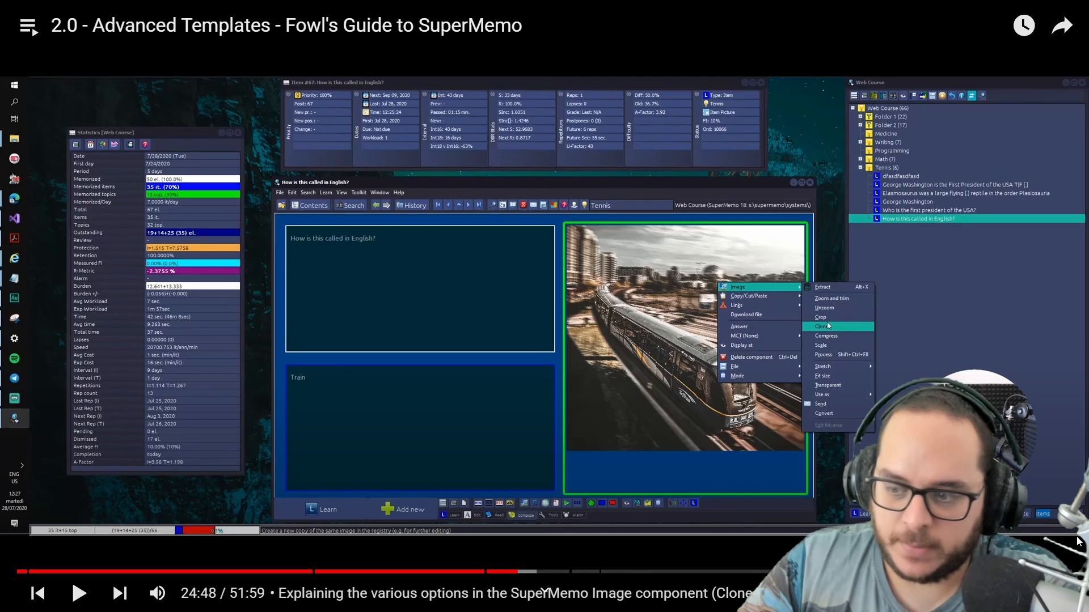
Leave the full-screen video, return to SuperMemo and browse the brain picture's Use as options
{"action": "key", "text": "Escape"}
{"action": "key", "text": "alt+Tab"}
{"action": "right_click", "coordinate": [379, 157]}
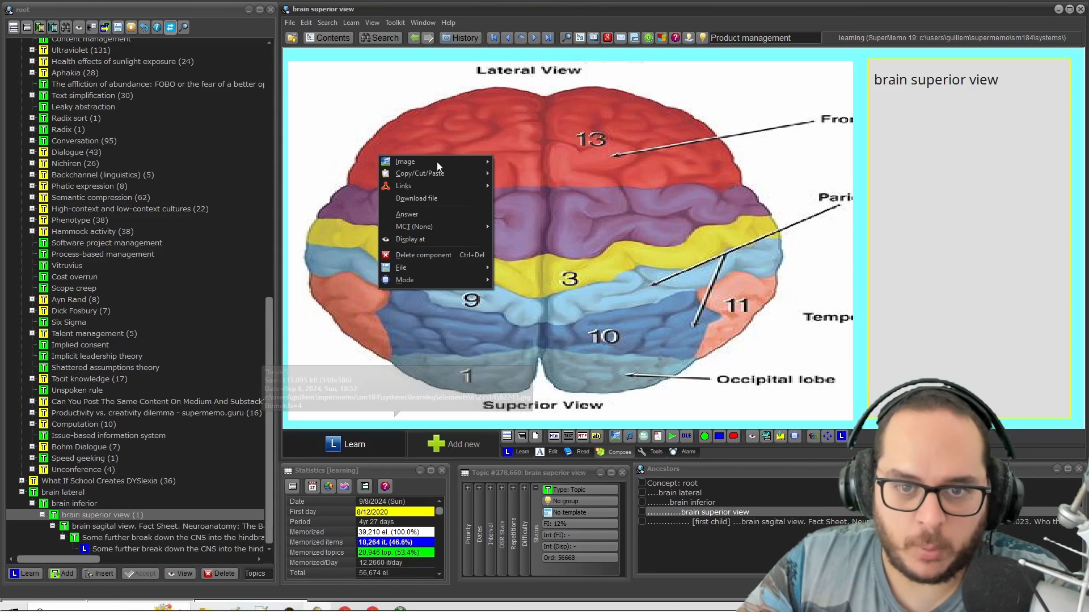
{"action": "mouse_move", "coordinate": [437, 161]}
{"action": "mouse_move", "coordinate": [550, 306]}
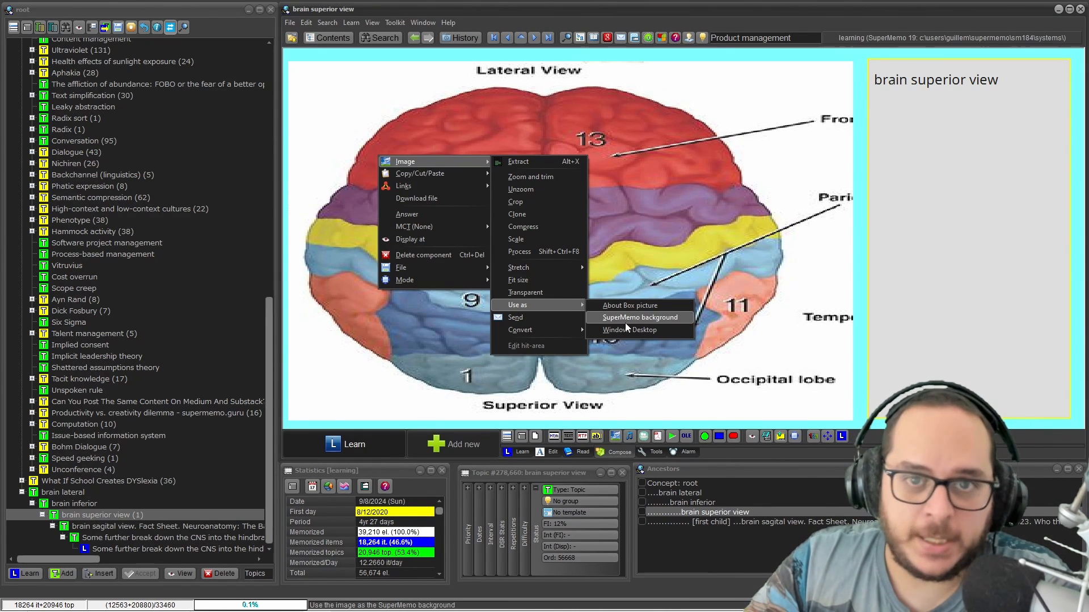
Look at Window > Layout > Background picture, then cancel and keep the current background
{"action": "left_click", "coordinate": [415, 23]}
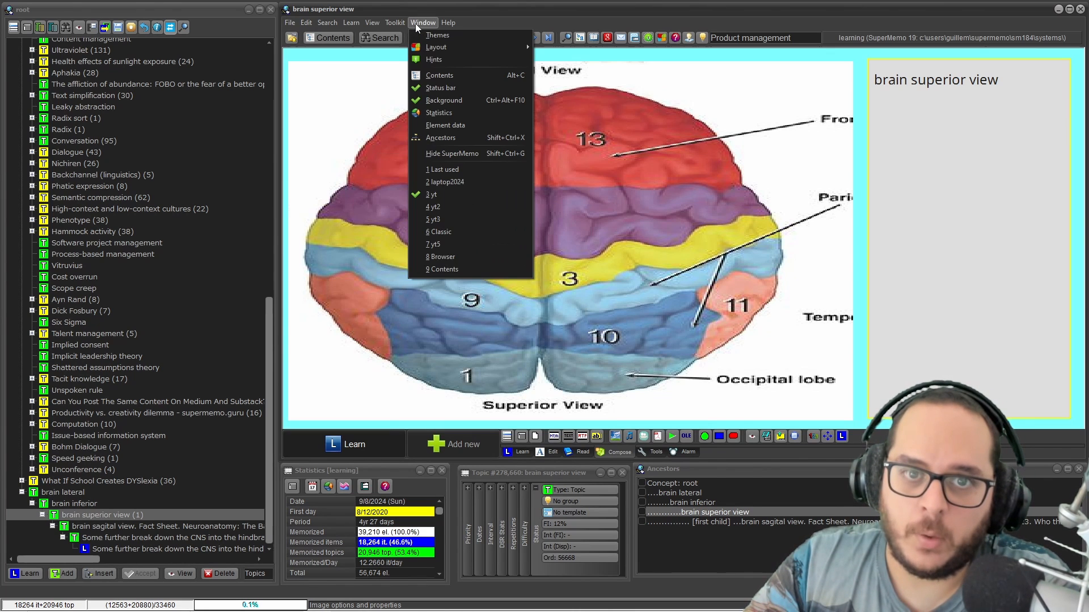
{"action": "mouse_move", "coordinate": [429, 50]}
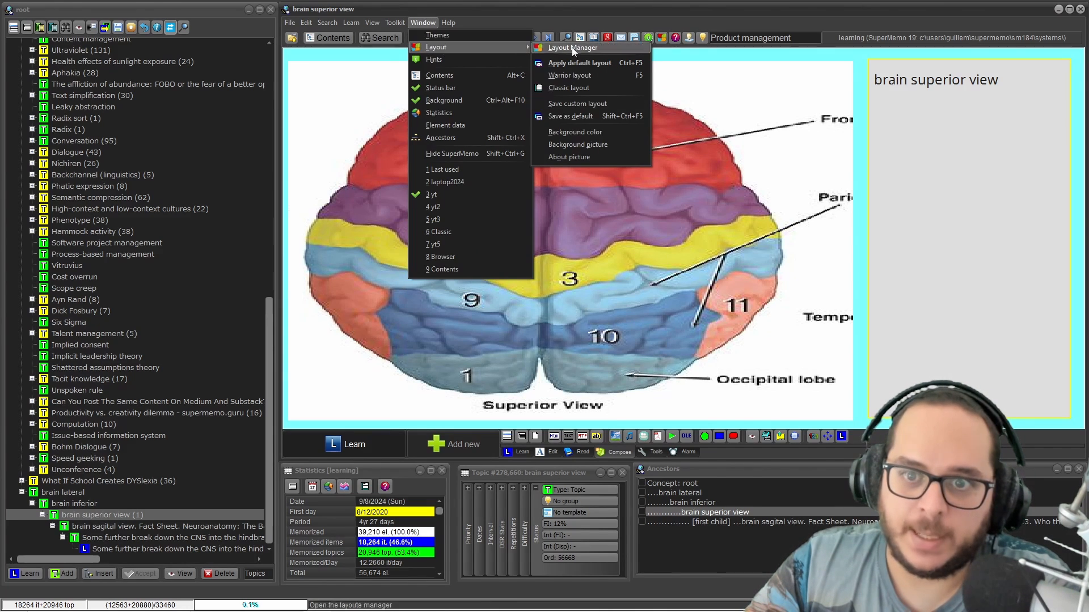
{"action": "left_click", "coordinate": [610, 144]}
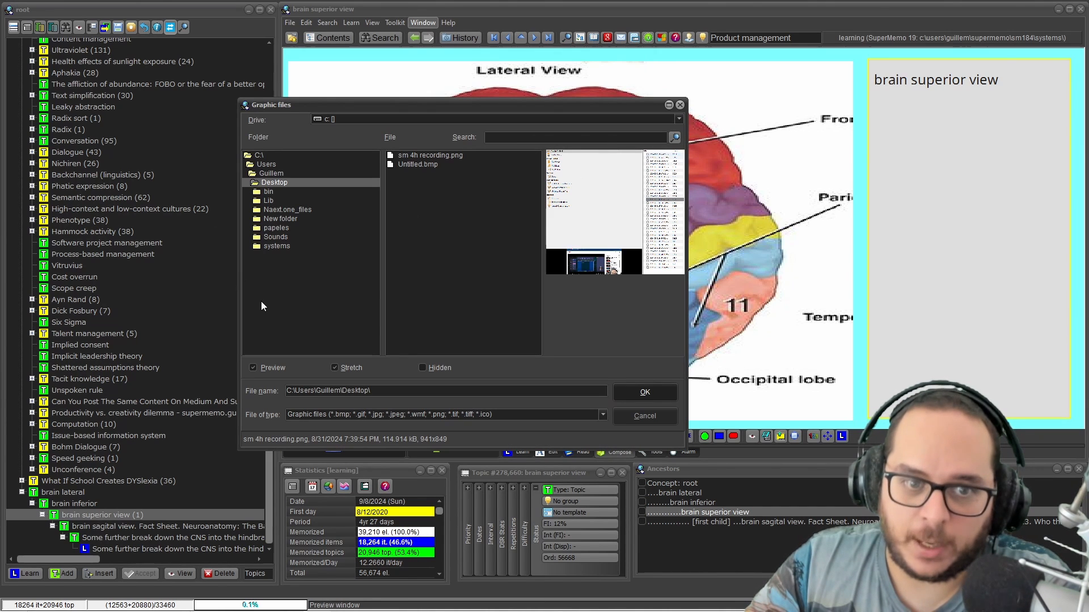
{"action": "left_click", "coordinate": [679, 105]}
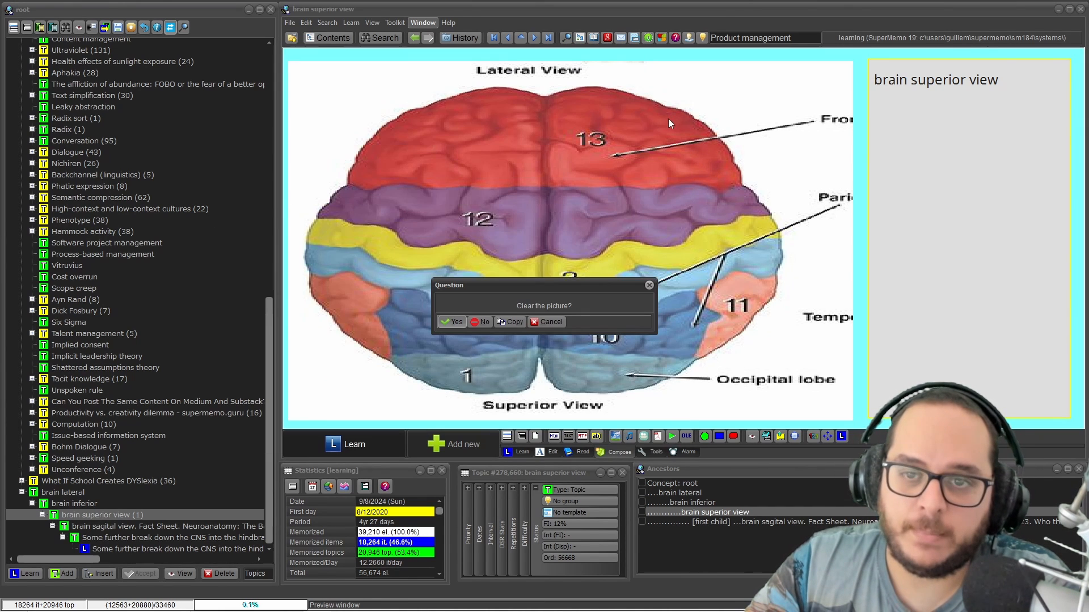
{"action": "left_click", "coordinate": [491, 321]}
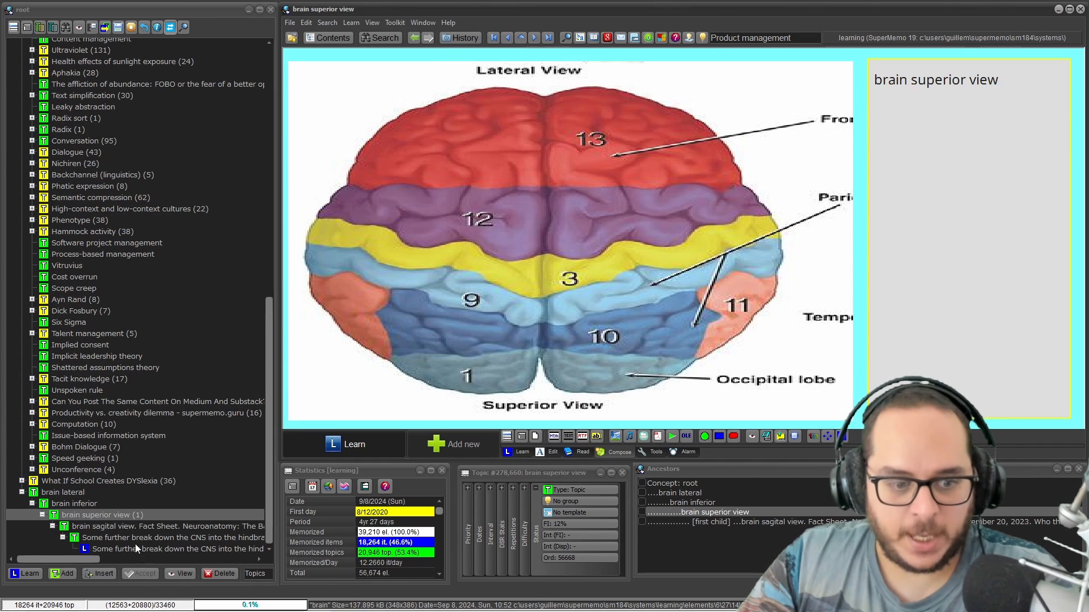
{"action": "left_click", "coordinate": [140, 550]}
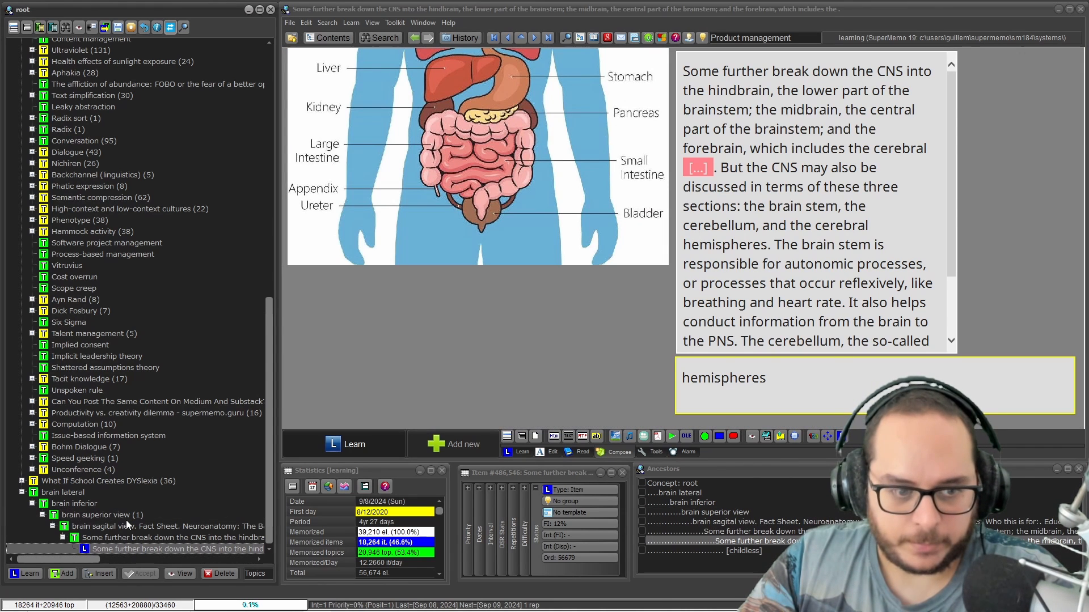
{"action": "left_click", "coordinate": [97, 512]}
{"action": "right_click", "coordinate": [438, 168]}
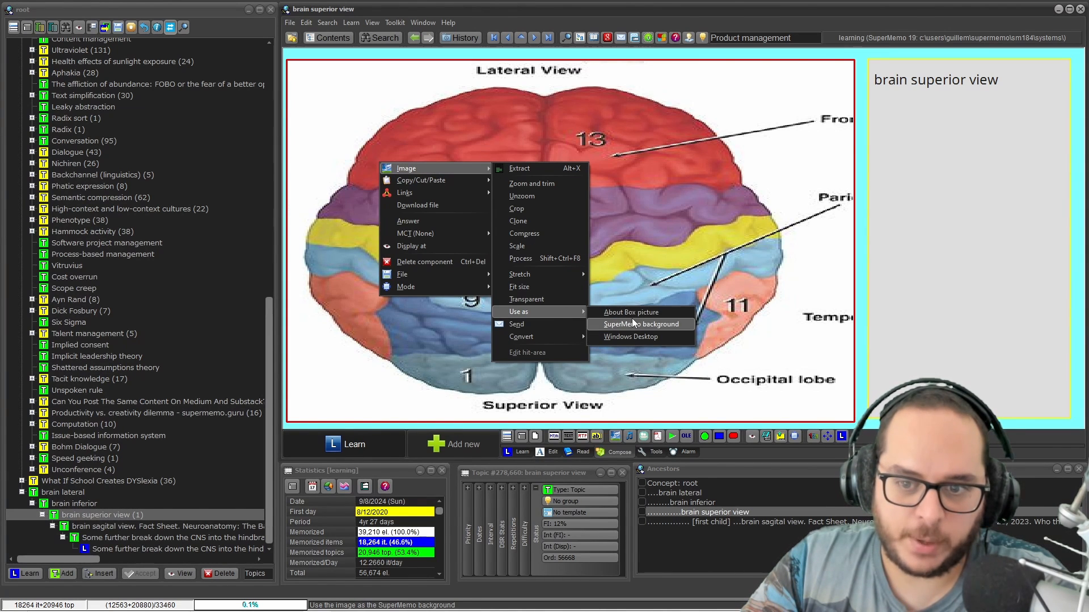
{"action": "left_click", "coordinate": [449, 23]}
{"action": "left_click", "coordinate": [476, 173]}
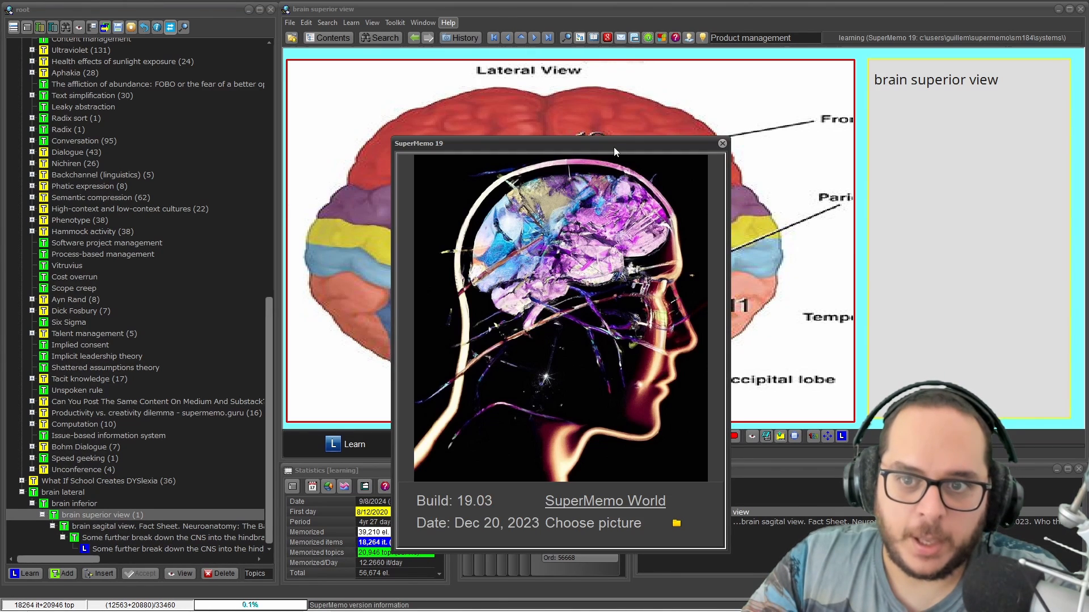
{"action": "left_click_drag", "start_coordinate": [614, 147], "coordinate": [587, 103]}
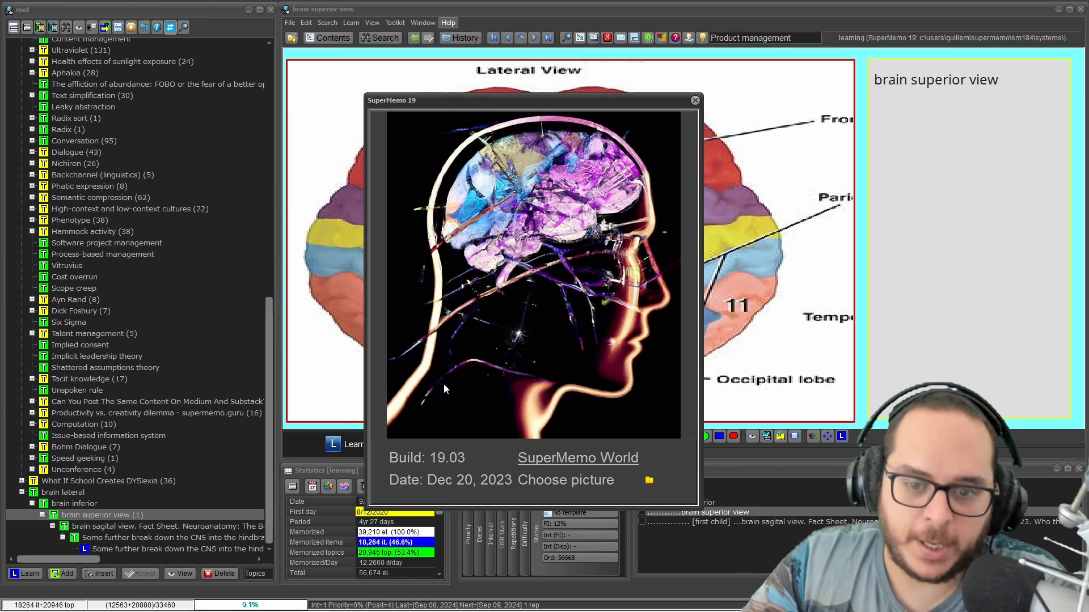
{"action": "left_click", "coordinate": [648, 481]}
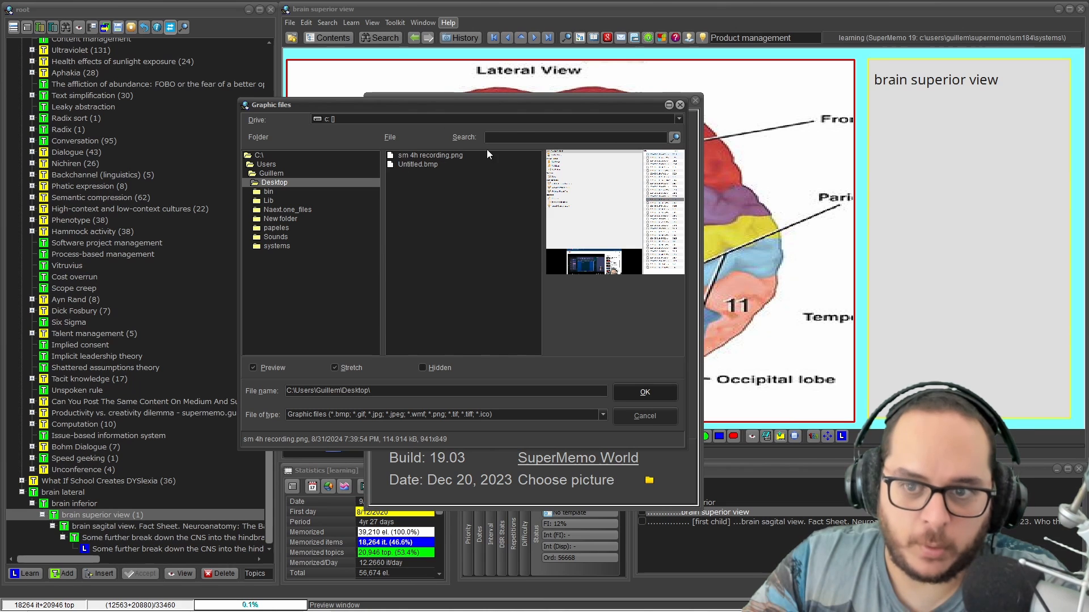
{"action": "left_click", "coordinate": [679, 104]}
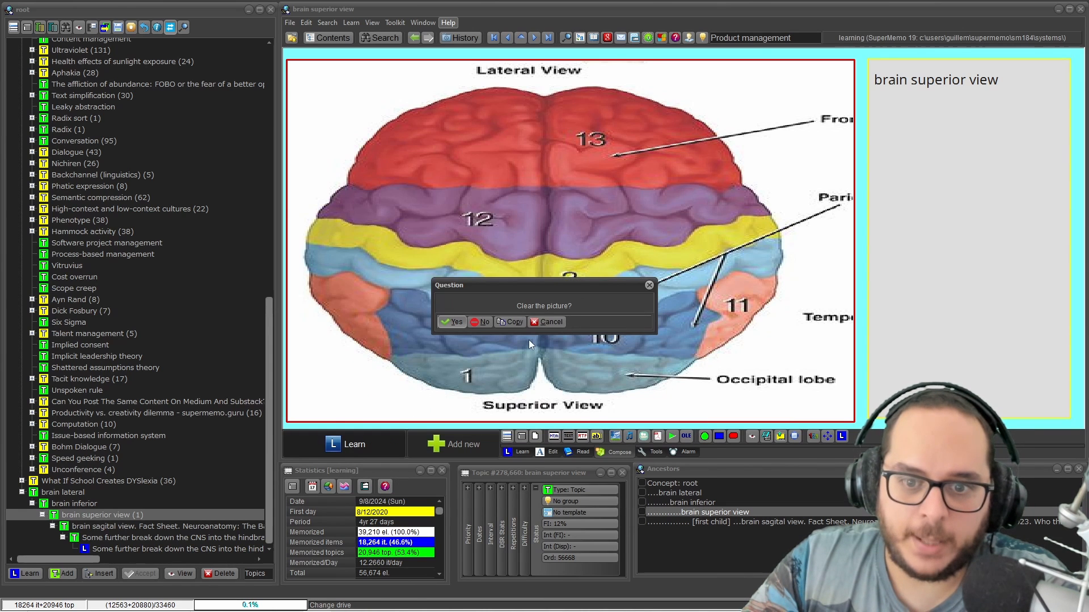
{"action": "left_click", "coordinate": [473, 324]}
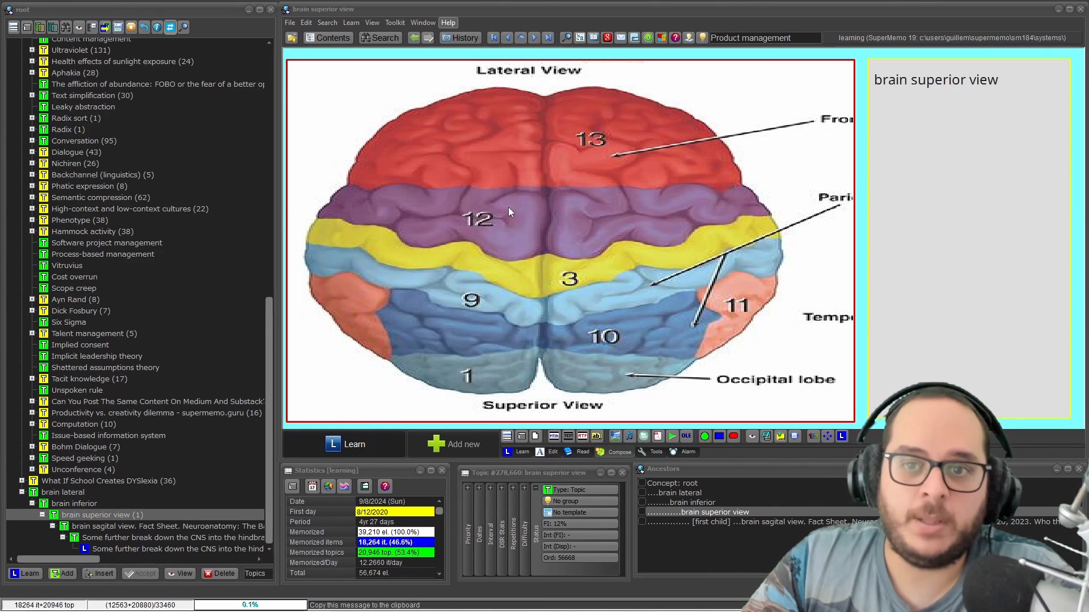
In the brain image's Fit size dialog, choose 'The size of the stretched picture' and confirm
{"action": "right_click", "coordinate": [417, 181]}
{"action": "mouse_move", "coordinate": [438, 177]}
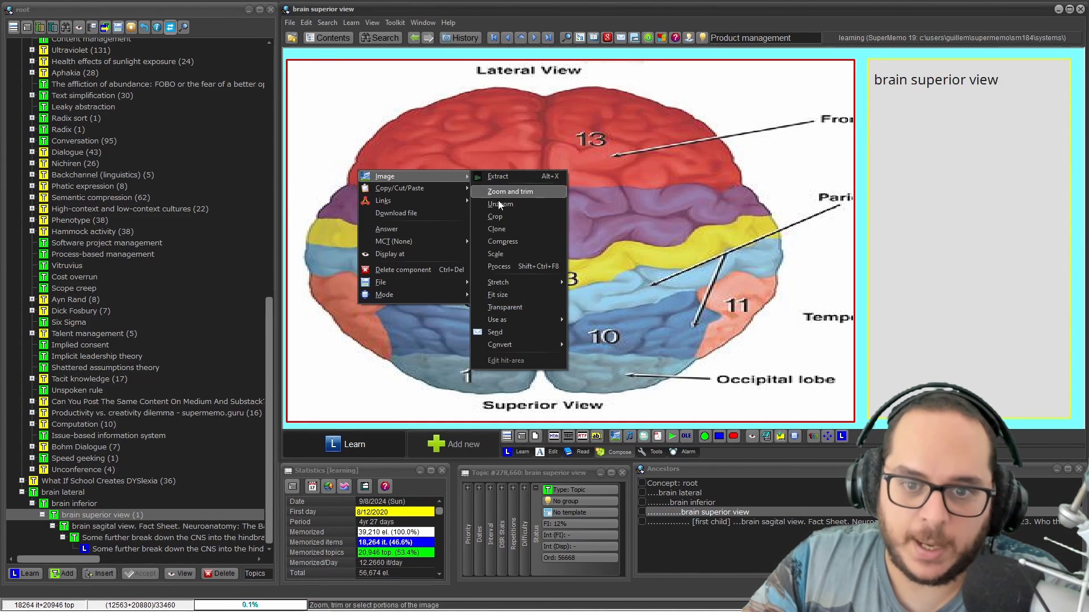
{"action": "mouse_move", "coordinate": [521, 320]}
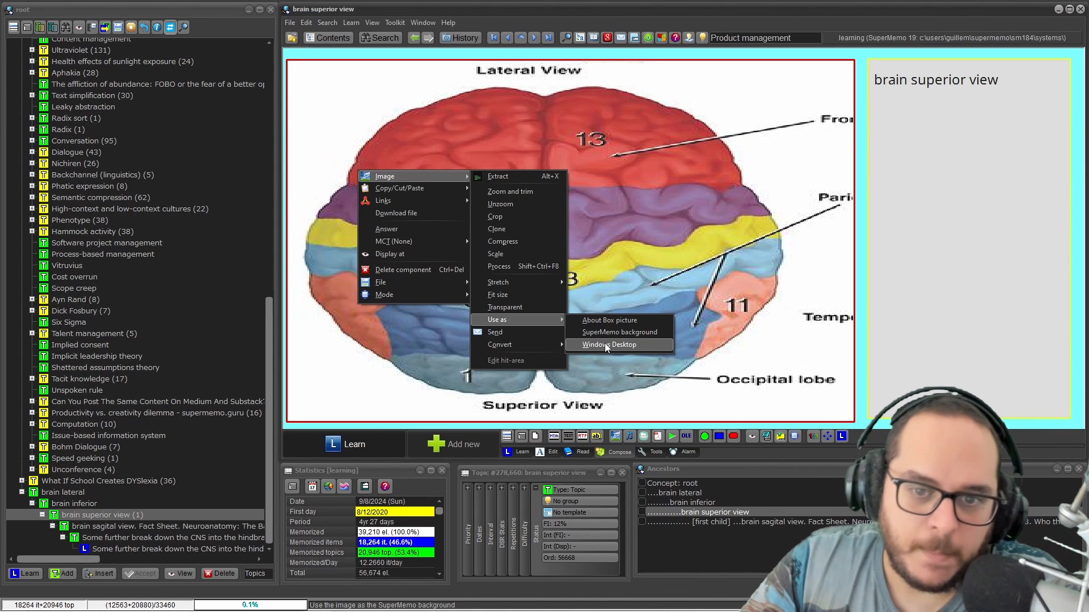
{"action": "left_click", "coordinate": [544, 297]}
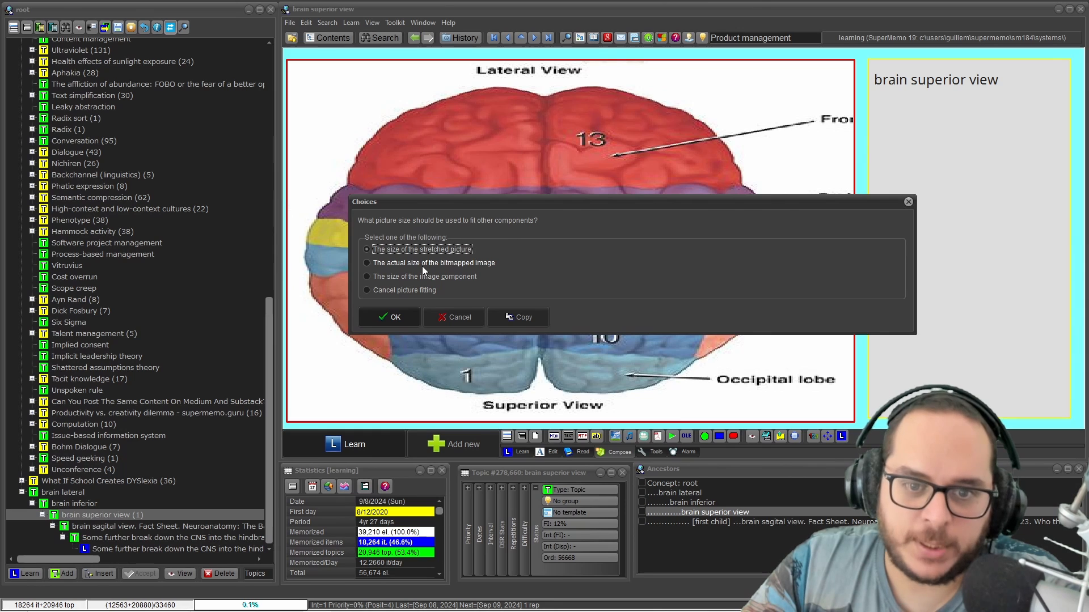
{"action": "left_click", "coordinate": [468, 261]}
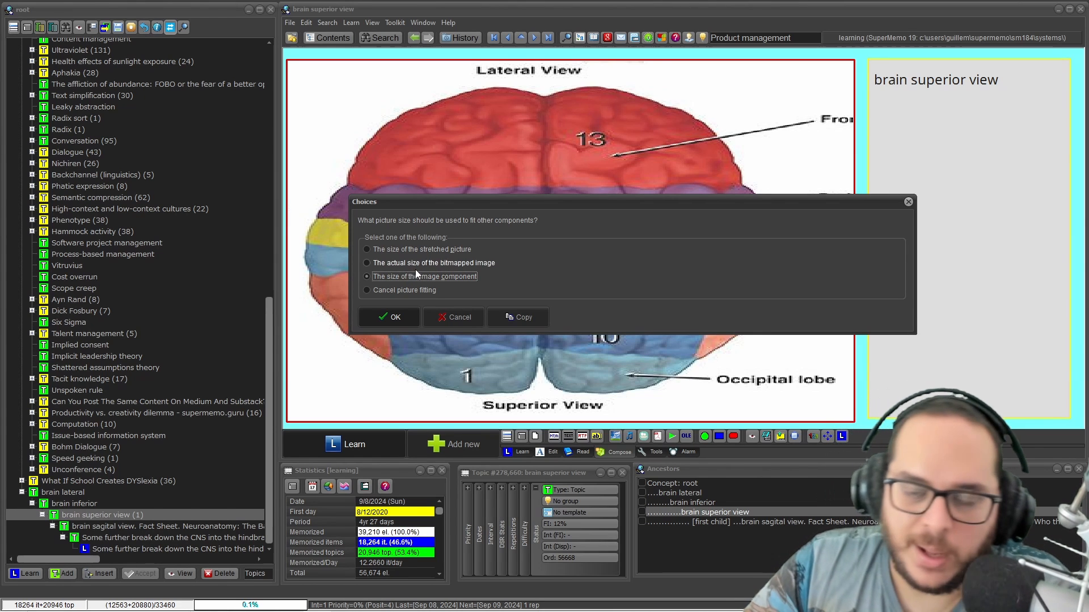
{"action": "left_click", "coordinate": [448, 249]}
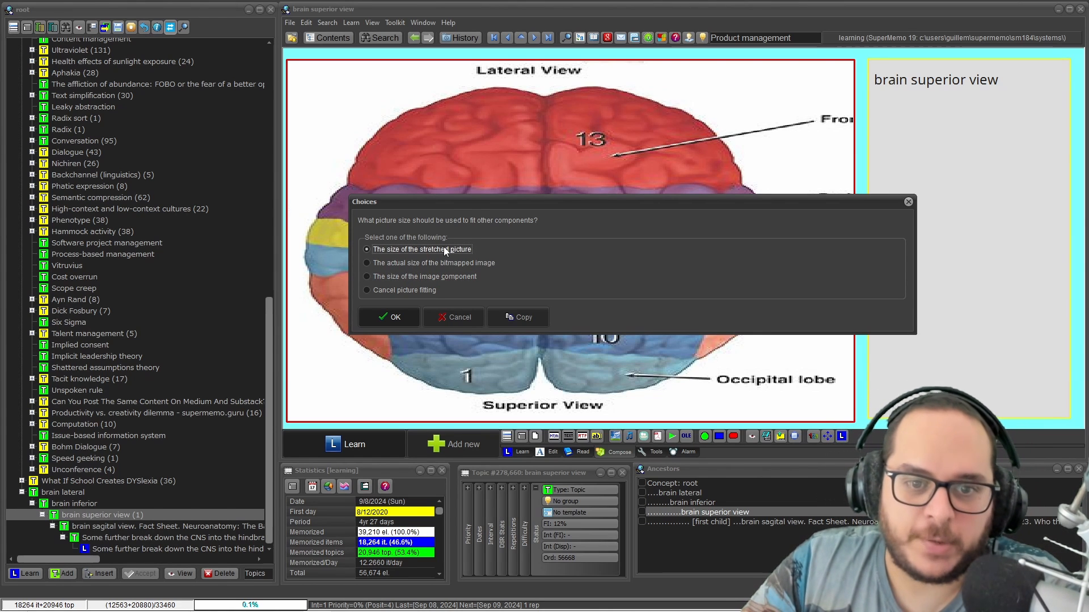
{"action": "left_click", "coordinate": [396, 317]}
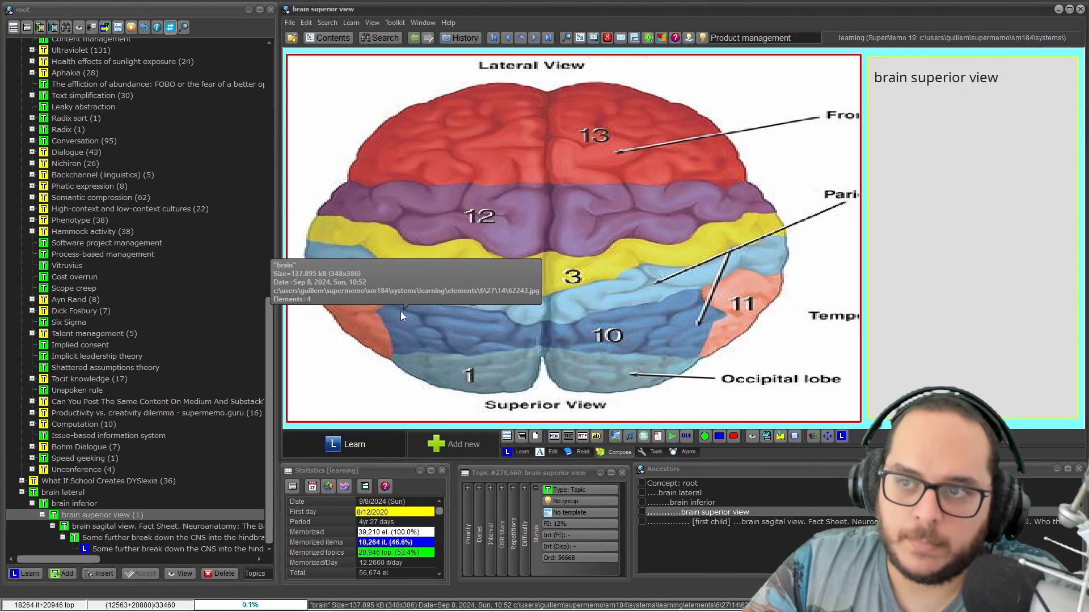
Refit the brain diagram to 'The actual size of the bitmapped image', shrinking it to 348x386
{"action": "right_click", "coordinate": [439, 172]}
{"action": "mouse_move", "coordinate": [447, 171]}
{"action": "left_click", "coordinate": [539, 287]}
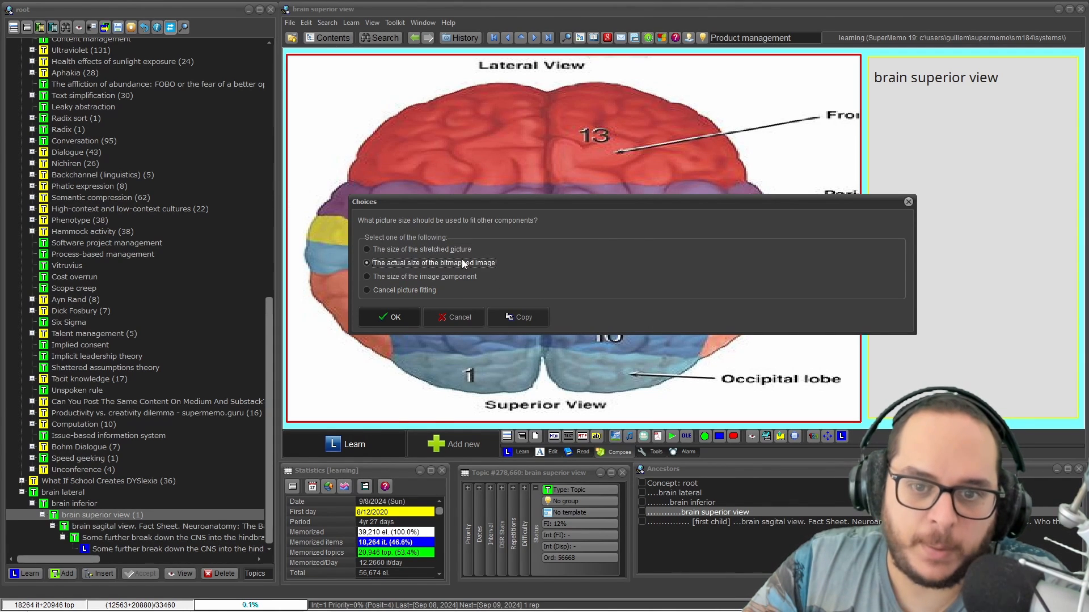
{"action": "left_click", "coordinate": [393, 316]}
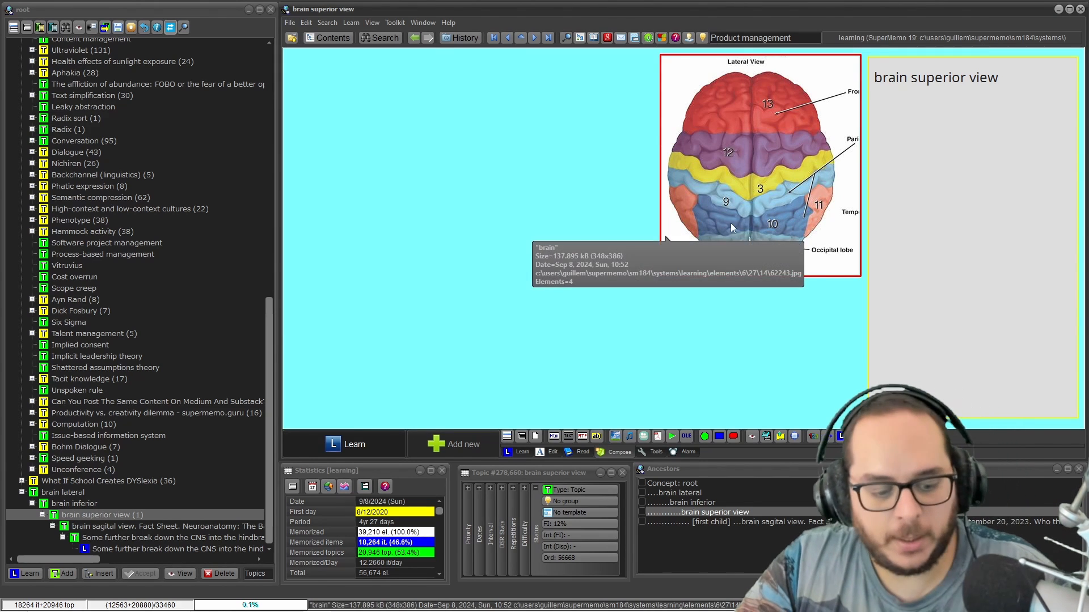
Enlarge the brain image component toward the lower left of the element
{"action": "key", "text": "ctrl+e"}
{"action": "key", "text": "e"}
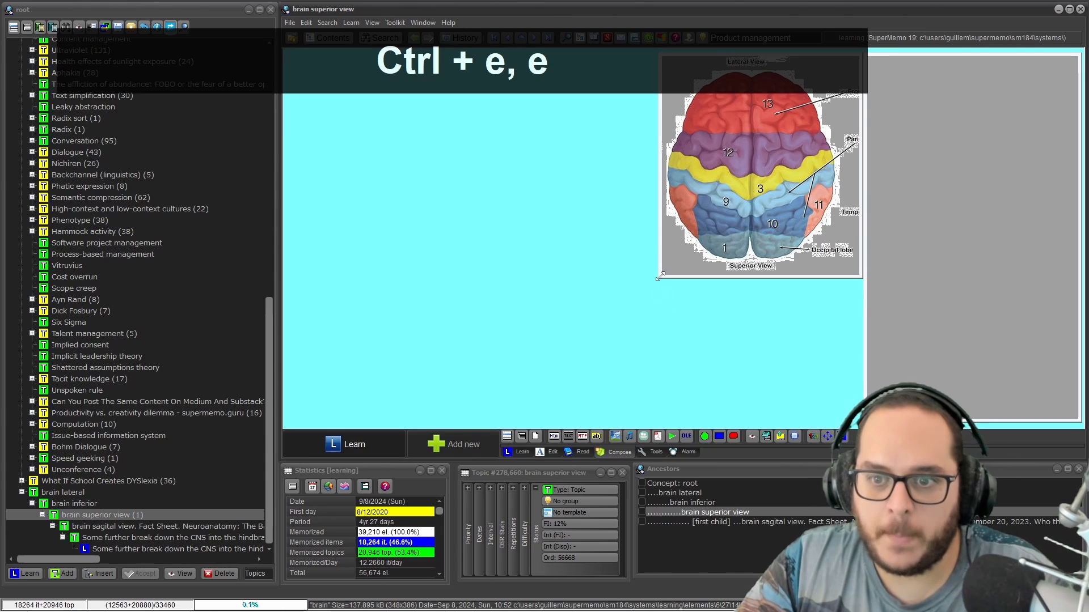
{"action": "left_click_drag", "start_coordinate": [657, 278], "coordinate": [293, 416]}
Apply Filled stretching so the brain diagram fills the enlarged component
{"action": "right_click", "coordinate": [440, 152]}
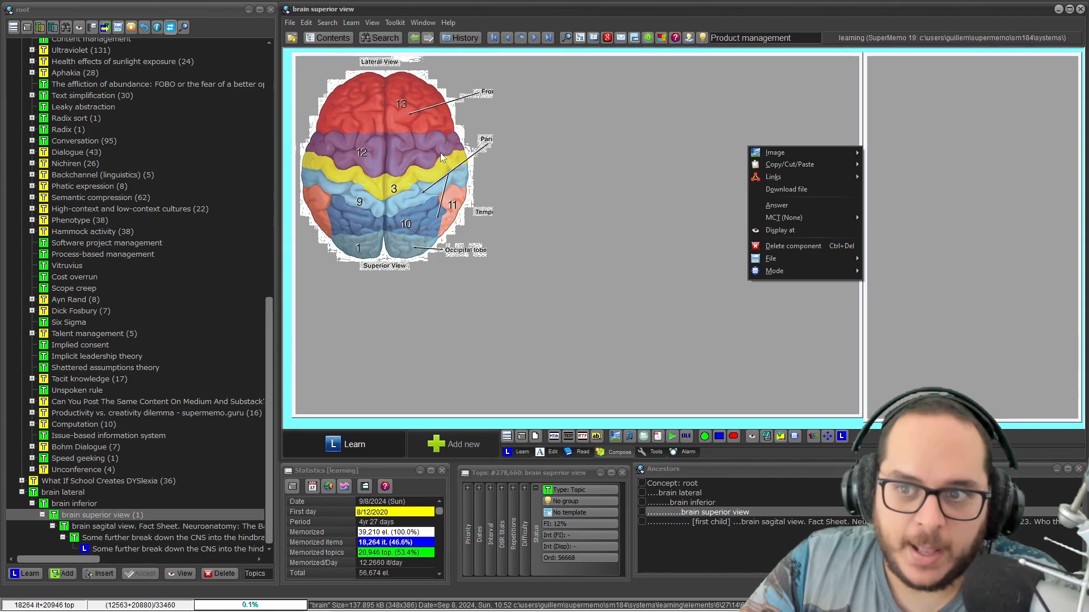
{"action": "right_click", "coordinate": [828, 160]}
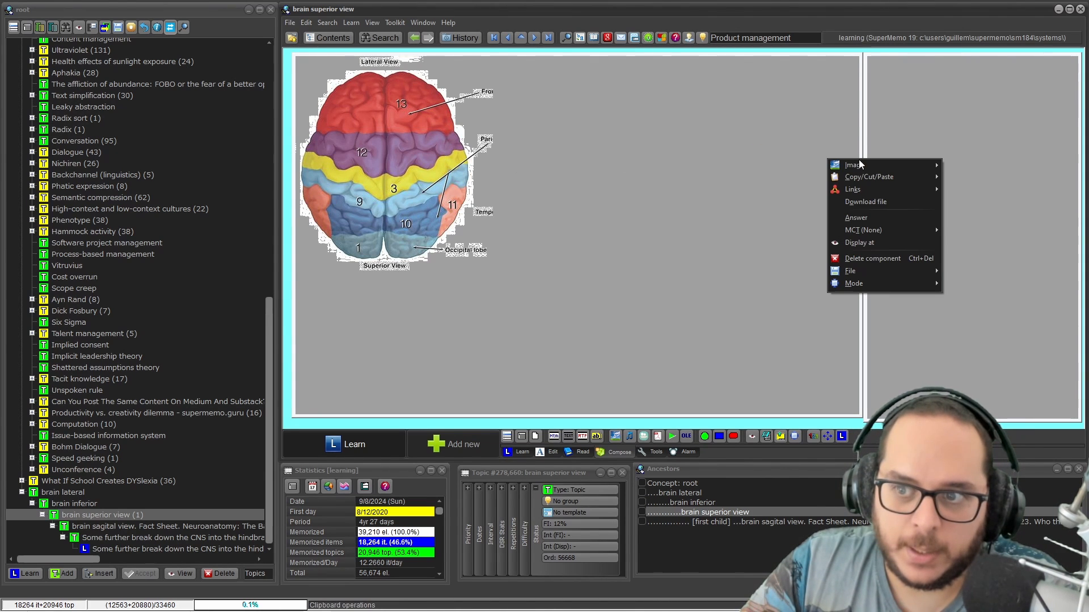
{"action": "mouse_move", "coordinate": [862, 164]}
{"action": "mouse_move", "coordinate": [976, 274]}
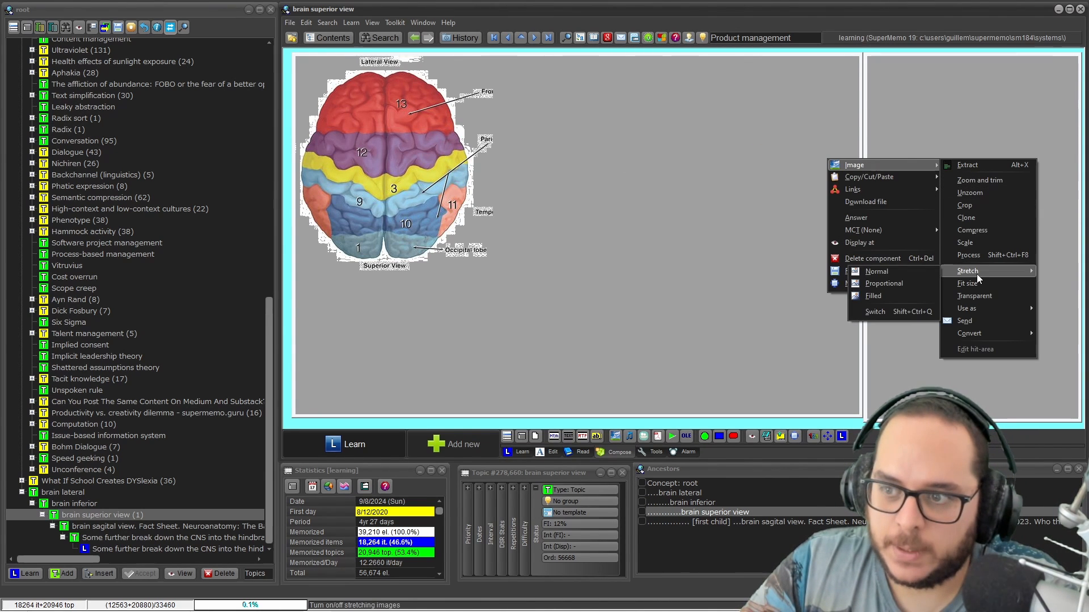
{"action": "left_click", "coordinate": [890, 291]}
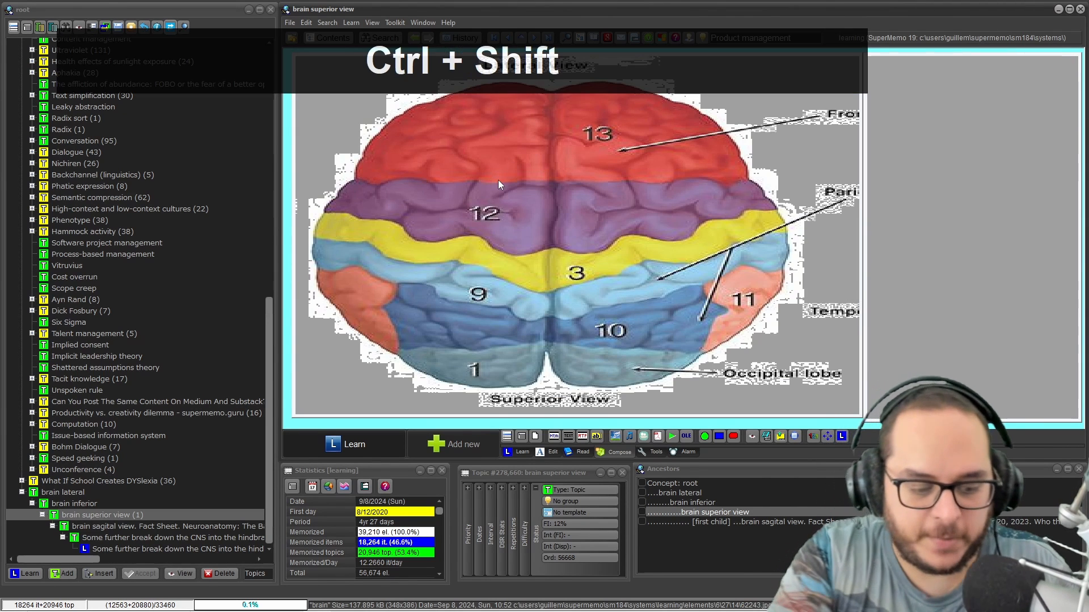
Restore the brain picture's original size with Ctrl+Shift+Q and shrink its component toward the upper right
{"action": "key", "text": "ctrl+shift+q"}
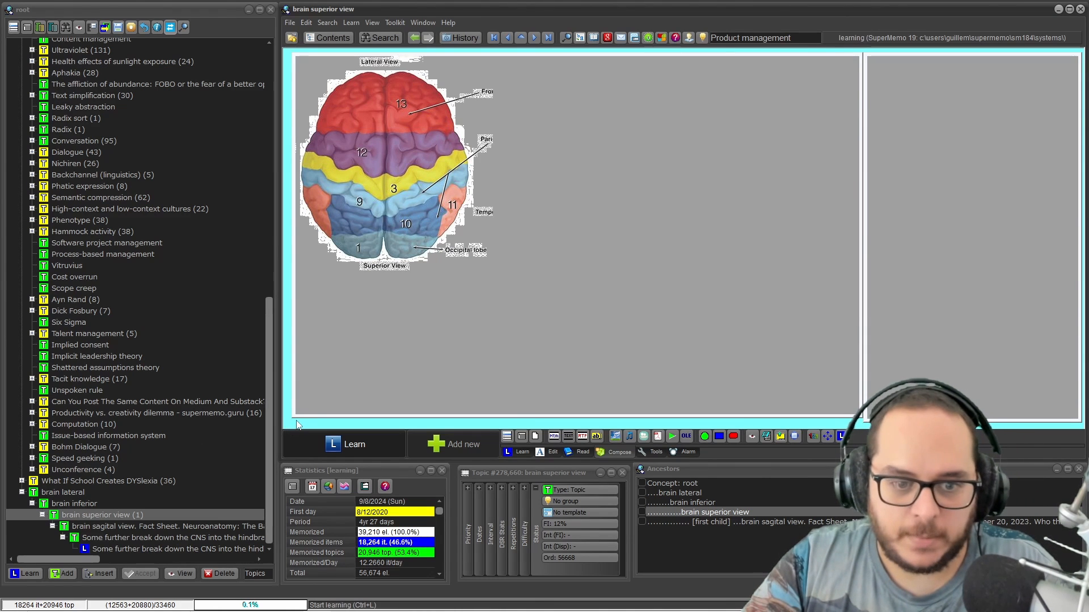
{"action": "left_click_drag", "start_coordinate": [294, 416], "coordinate": [650, 278]}
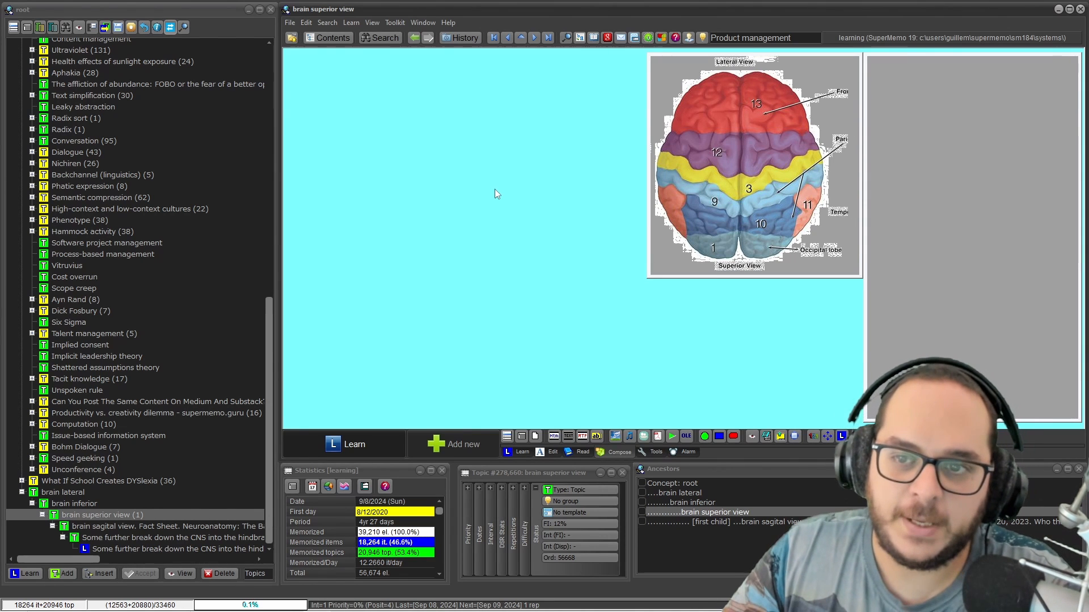
Fit the brain picture to 'The size of the image component', then enlarge the component down-left
{"action": "right_click", "coordinate": [705, 114]}
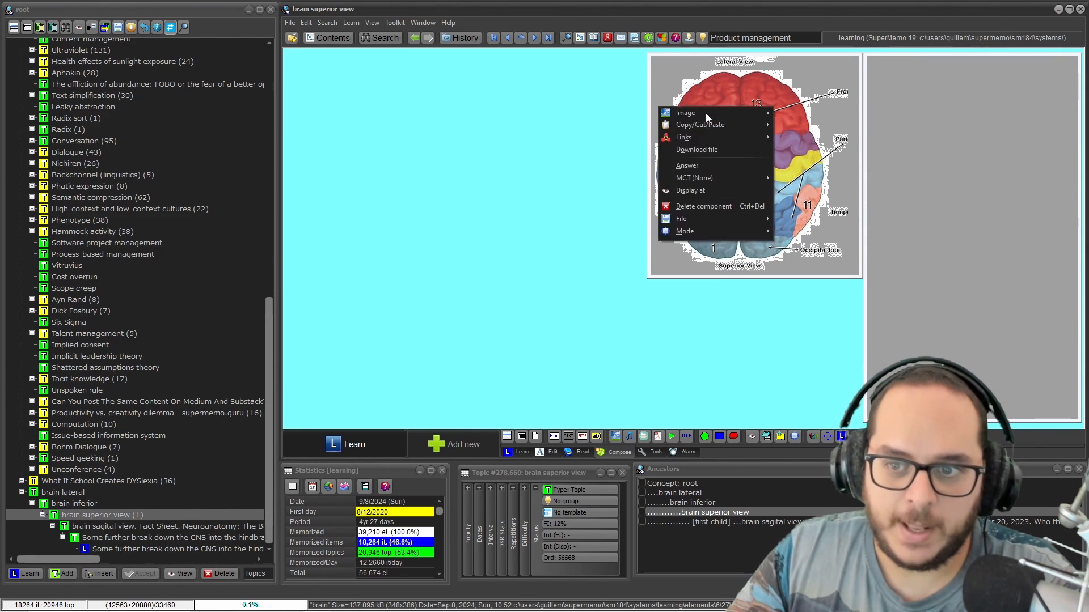
{"action": "mouse_move", "coordinate": [686, 113]}
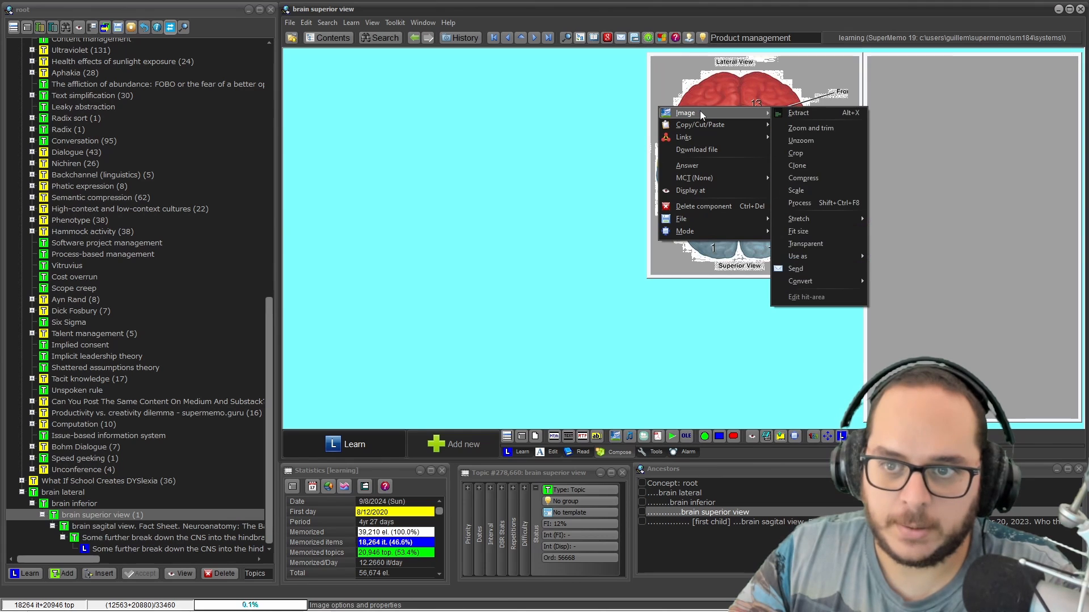
{"action": "left_click", "coordinate": [822, 233]}
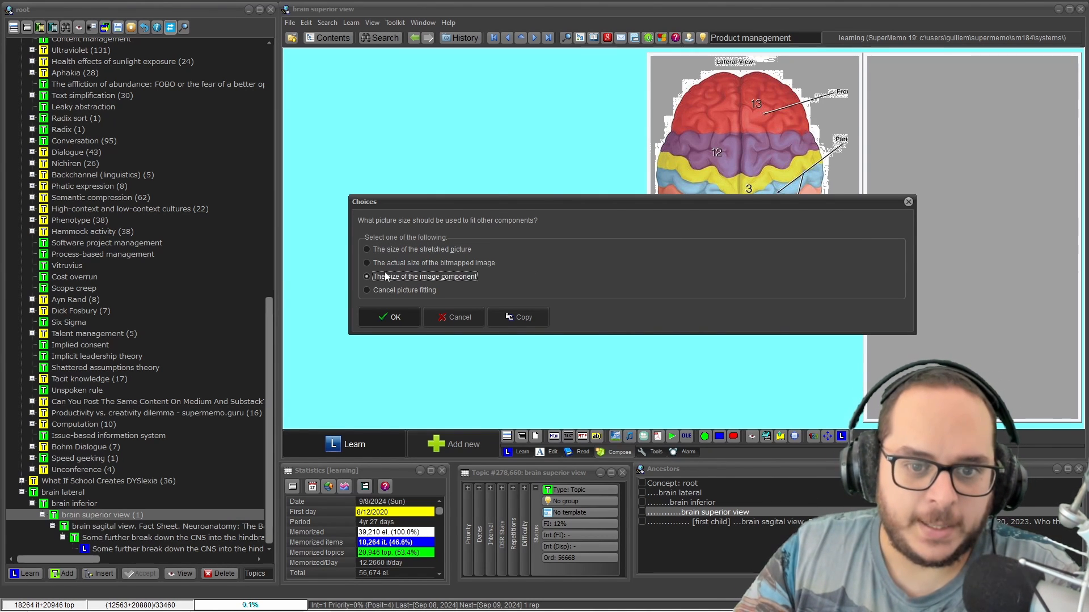
{"action": "left_click", "coordinate": [385, 316]}
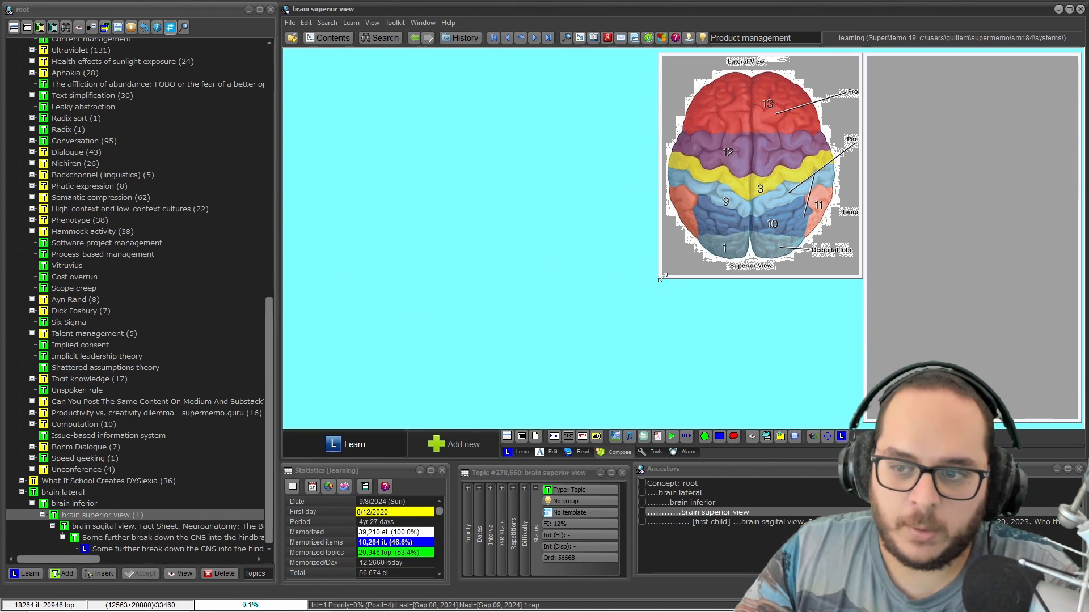
{"action": "left_click_drag", "start_coordinate": [662, 279], "coordinate": [447, 373]}
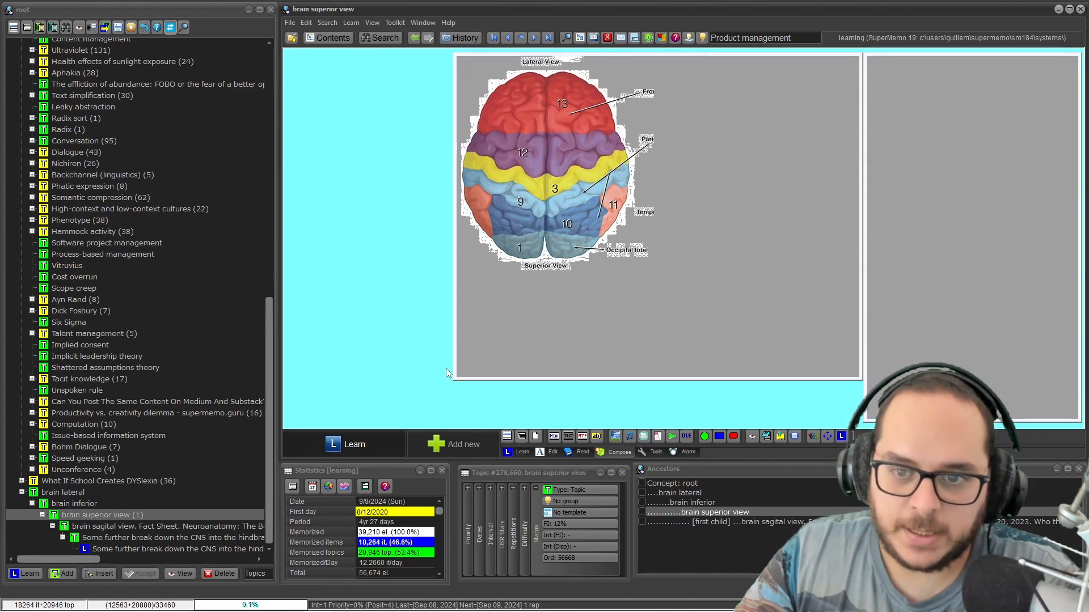
Fit the component snugly to the stretched picture and move the brain diagram to the left side
{"action": "right_click", "coordinate": [491, 144]}
{"action": "mouse_move", "coordinate": [675, 145]}
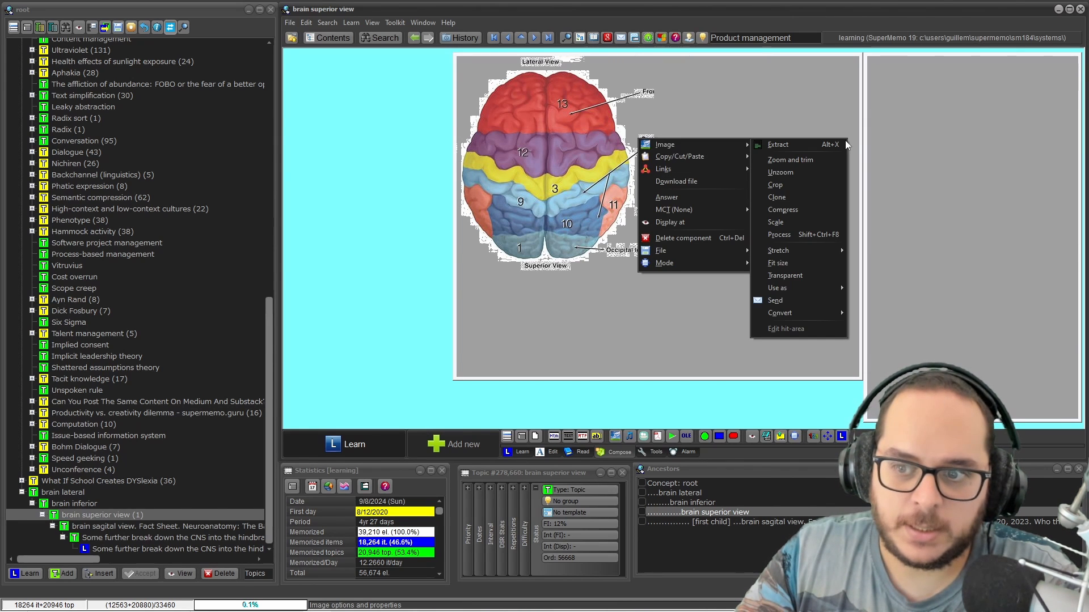
{"action": "left_click", "coordinate": [829, 259]}
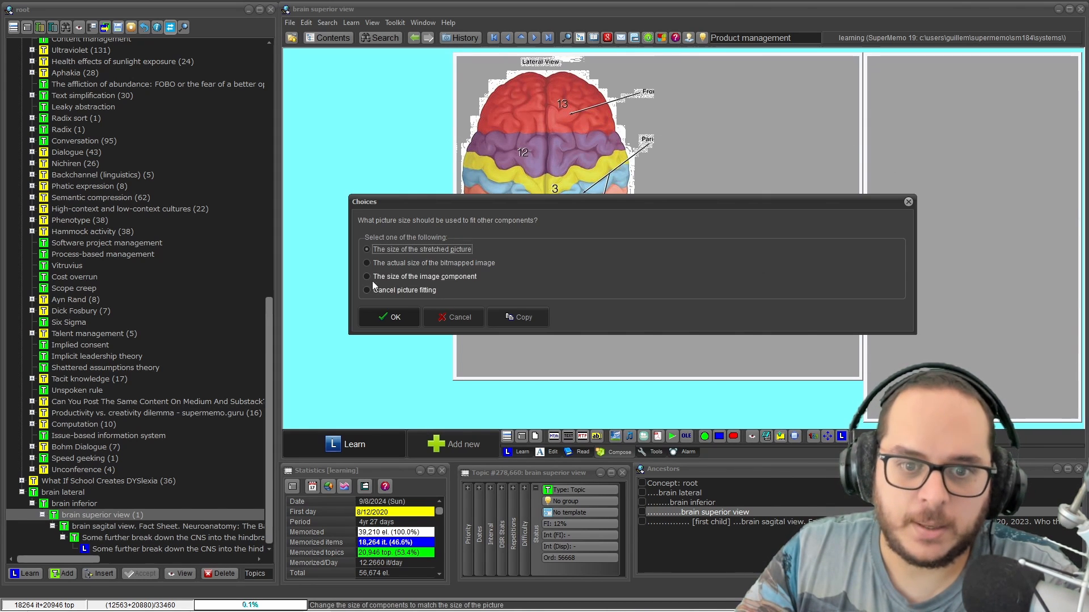
{"action": "left_click", "coordinate": [379, 317]}
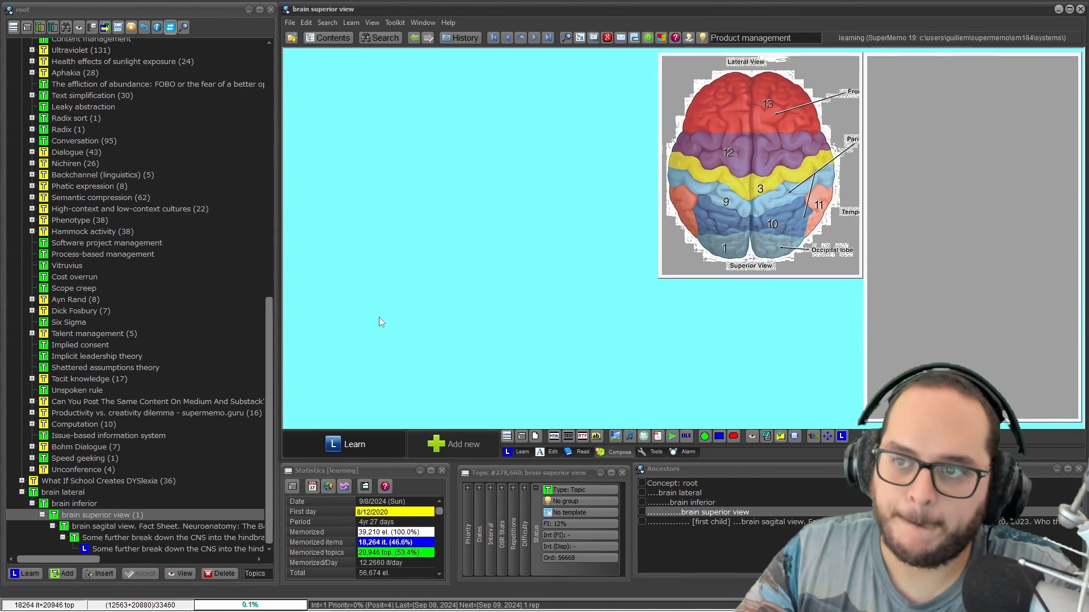
{"action": "left_click_drag", "start_coordinate": [755, 117], "coordinate": [401, 146]}
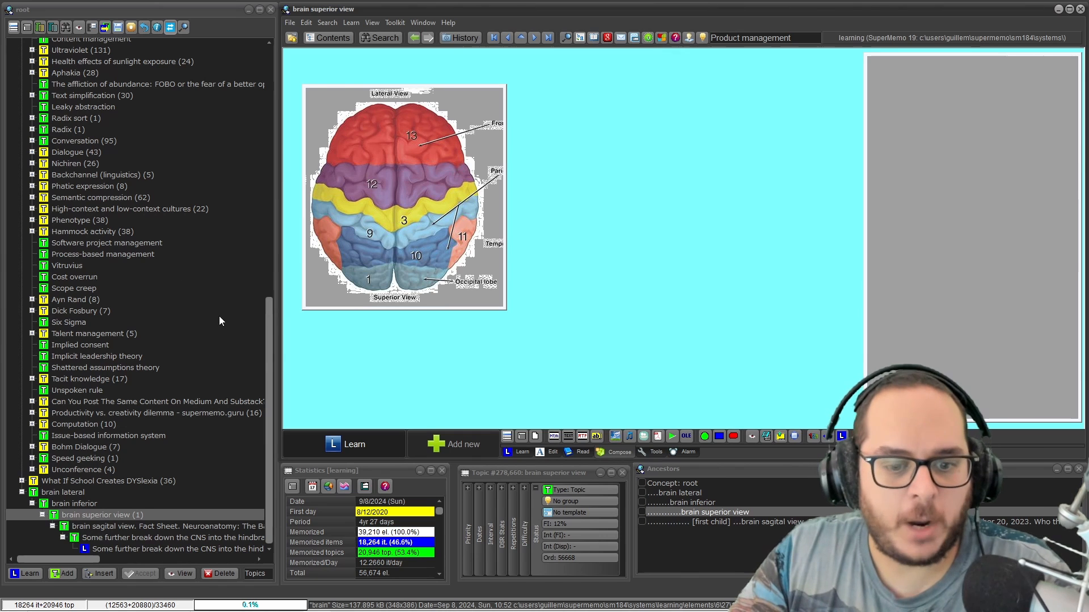
Return to the CNS item and select its organ diagram
{"action": "key", "text": "alt+Left"}
{"action": "key", "text": "alt+Right"}
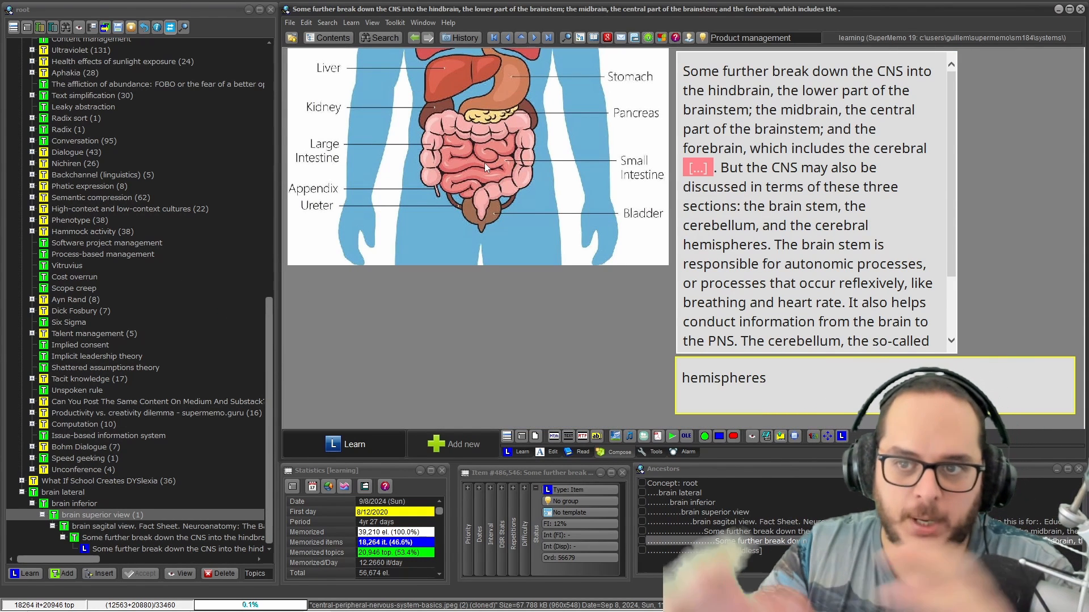
{"action": "left_click", "coordinate": [497, 144], "text": "alt"}
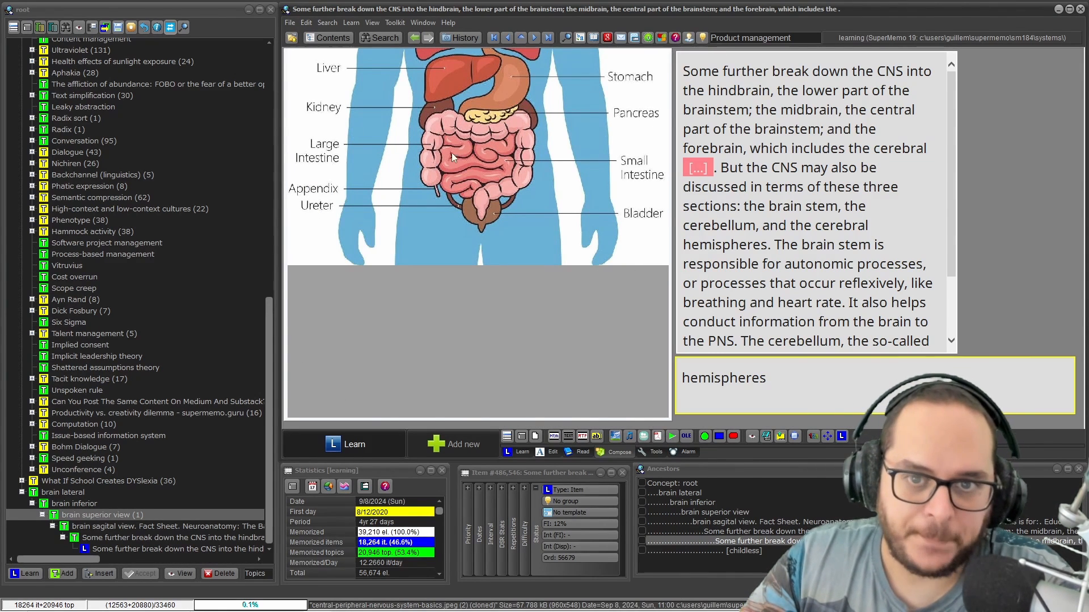
Fit the organ diagram to 'The size of the image component'
{"action": "right_click", "coordinate": [456, 138]}
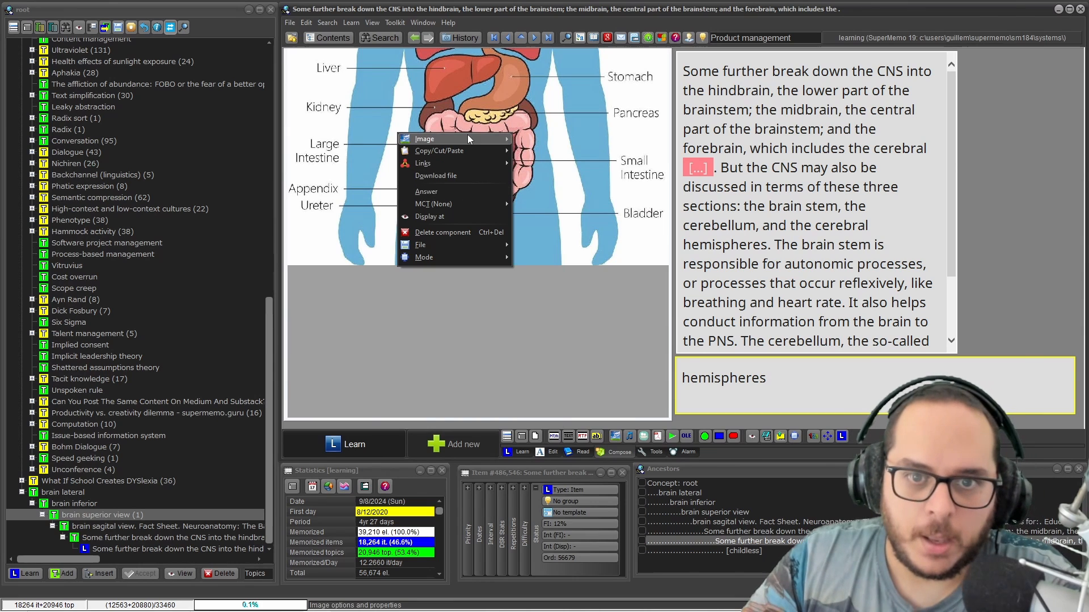
{"action": "mouse_move", "coordinate": [493, 138]}
{"action": "left_click", "coordinate": [548, 257]}
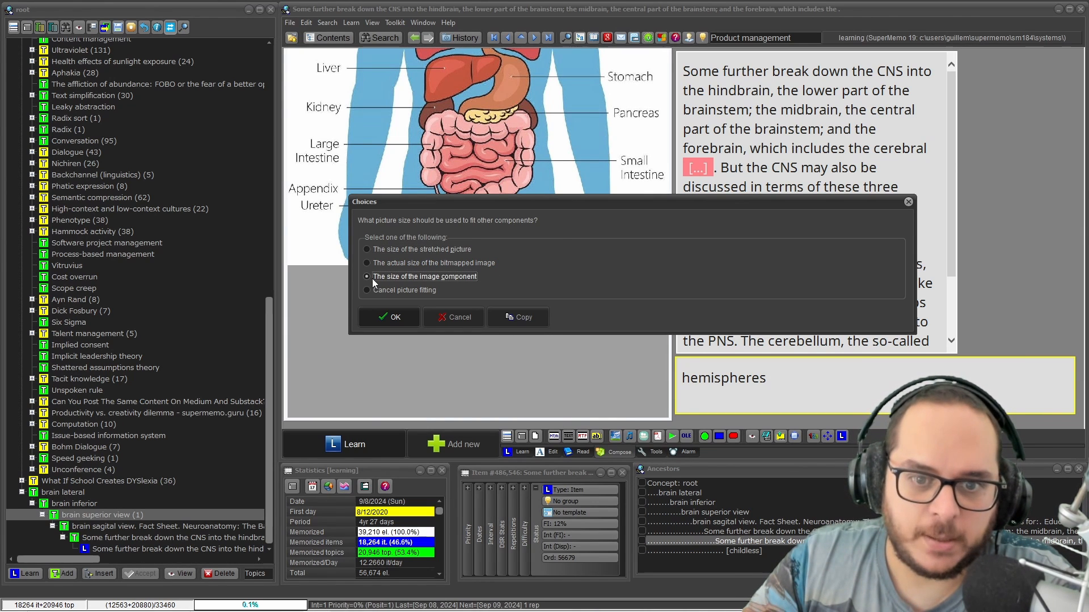
{"action": "left_click", "coordinate": [372, 283]}
{"action": "left_click", "coordinate": [386, 313]}
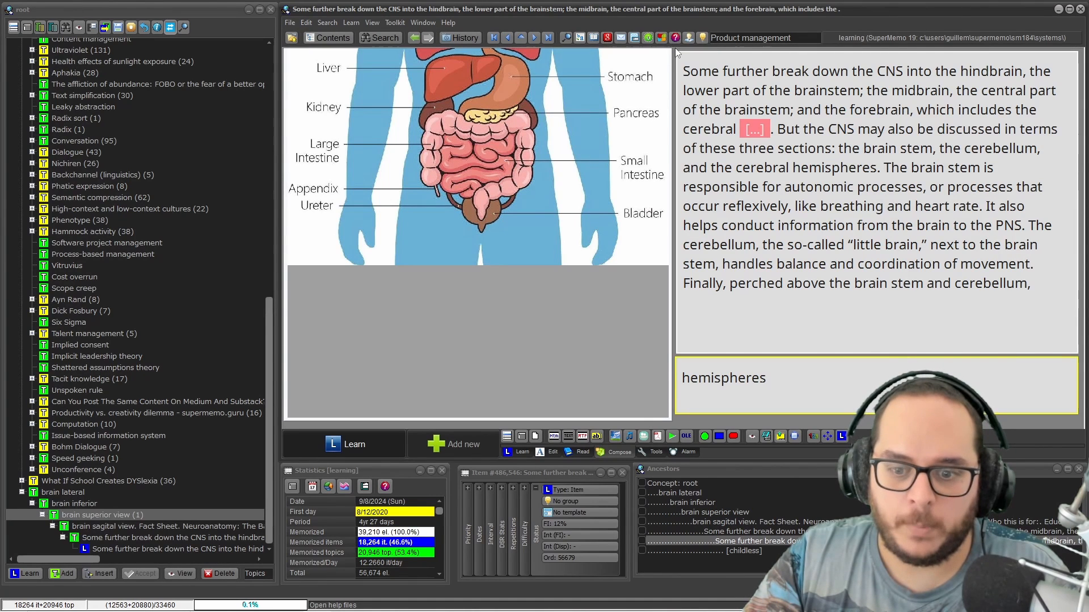
{"action": "key", "text": "ctrl+shift+m"}
{"action": "type", "text": "Item Picture"}
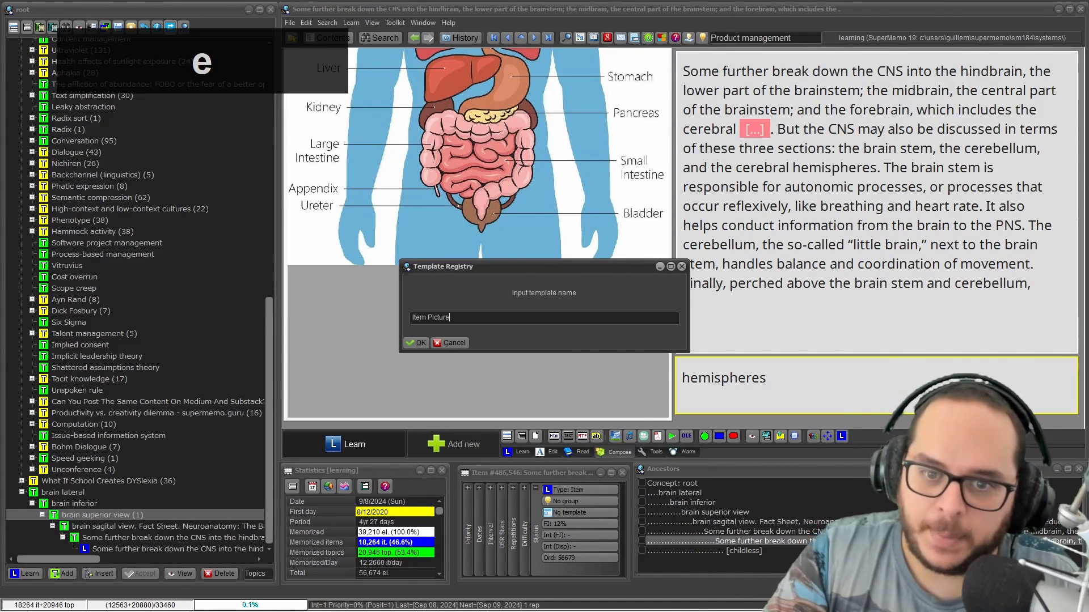
{"action": "key", "text": "Return"}
{"action": "key", "text": "Return"}
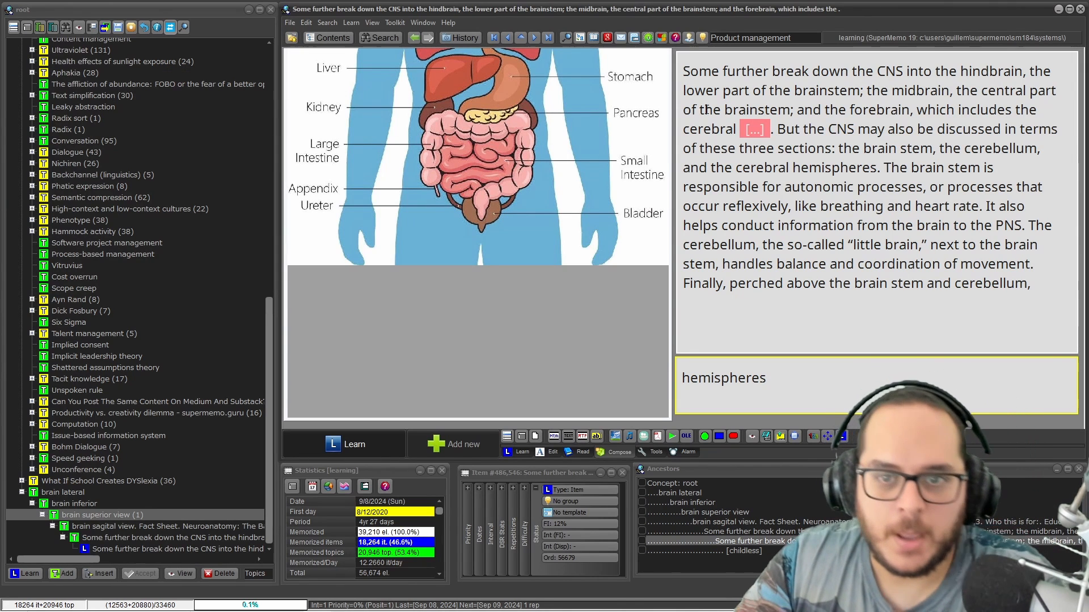
{"action": "right_click", "coordinate": [370, 106]}
{"action": "mouse_move", "coordinate": [427, 110]}
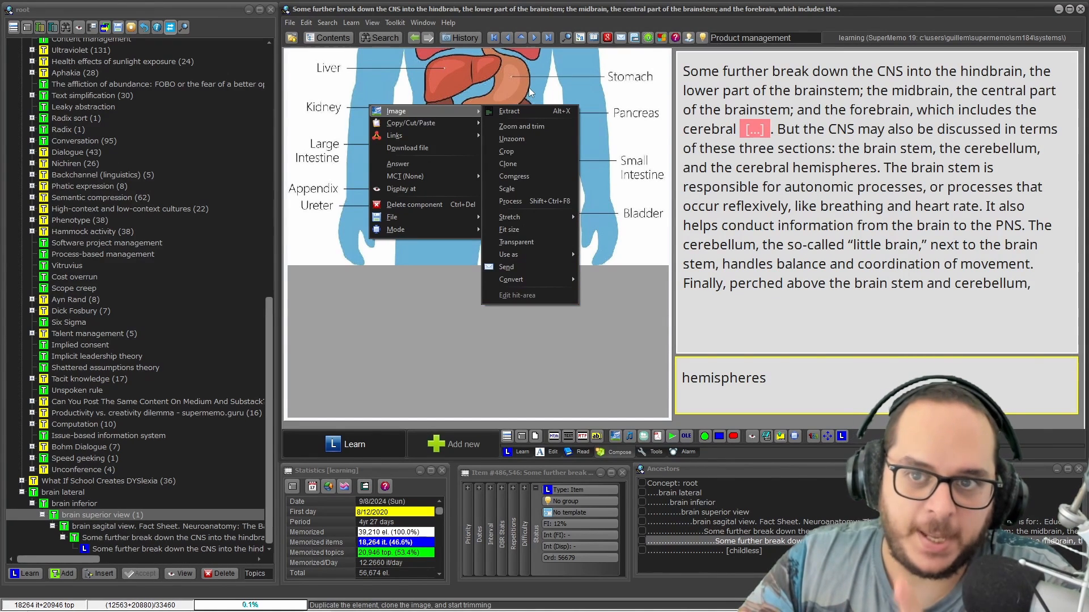
{"action": "left_click", "coordinate": [654, 110]}
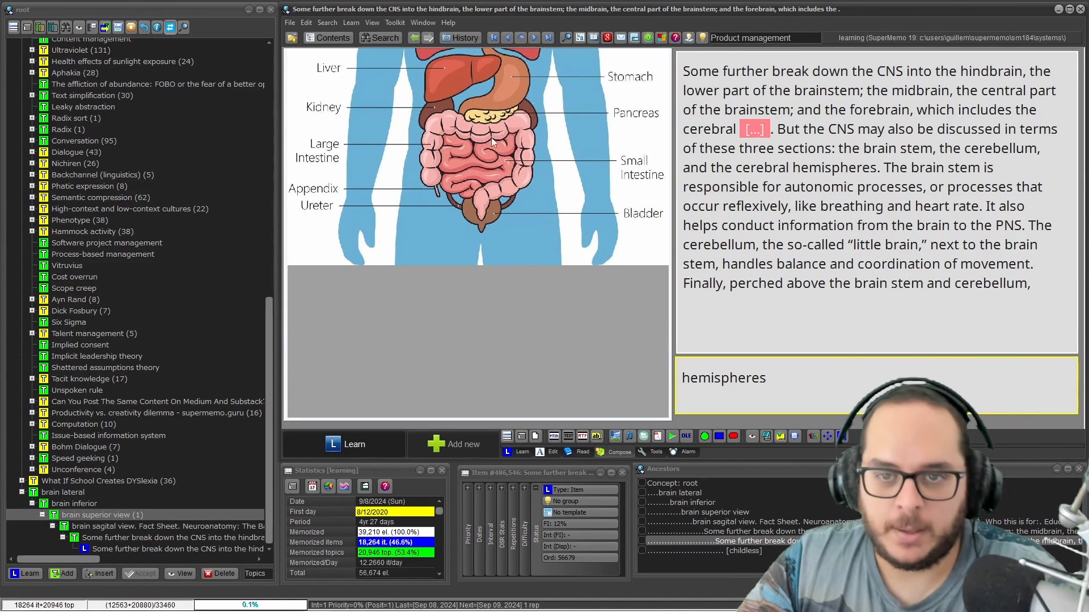
Fit the organ picture to 'The size of the stretched picture'
{"action": "right_click", "coordinate": [394, 112]}
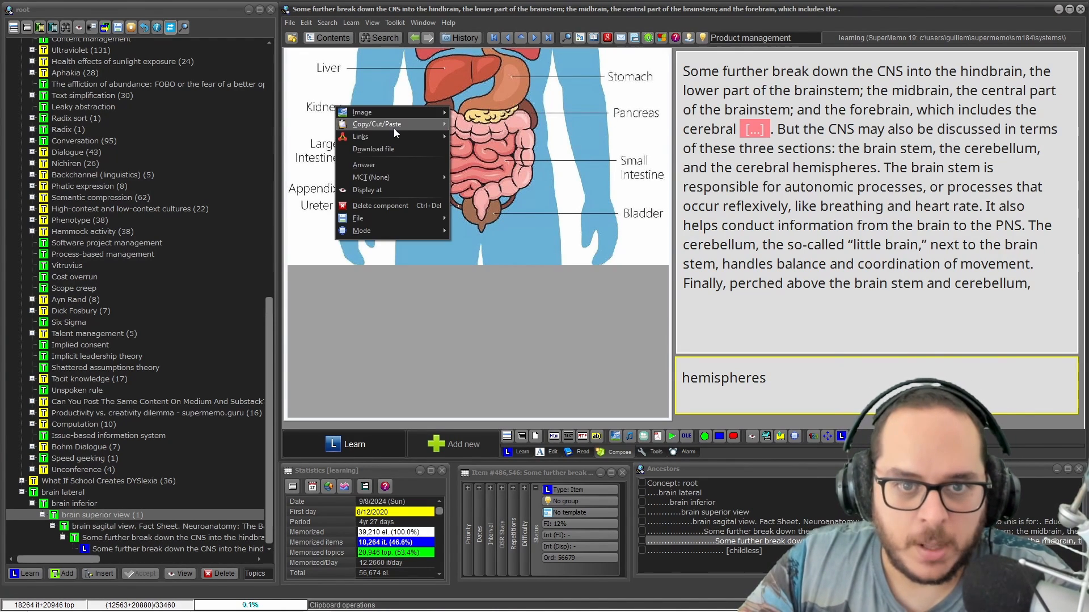
{"action": "left_click", "coordinate": [501, 230]}
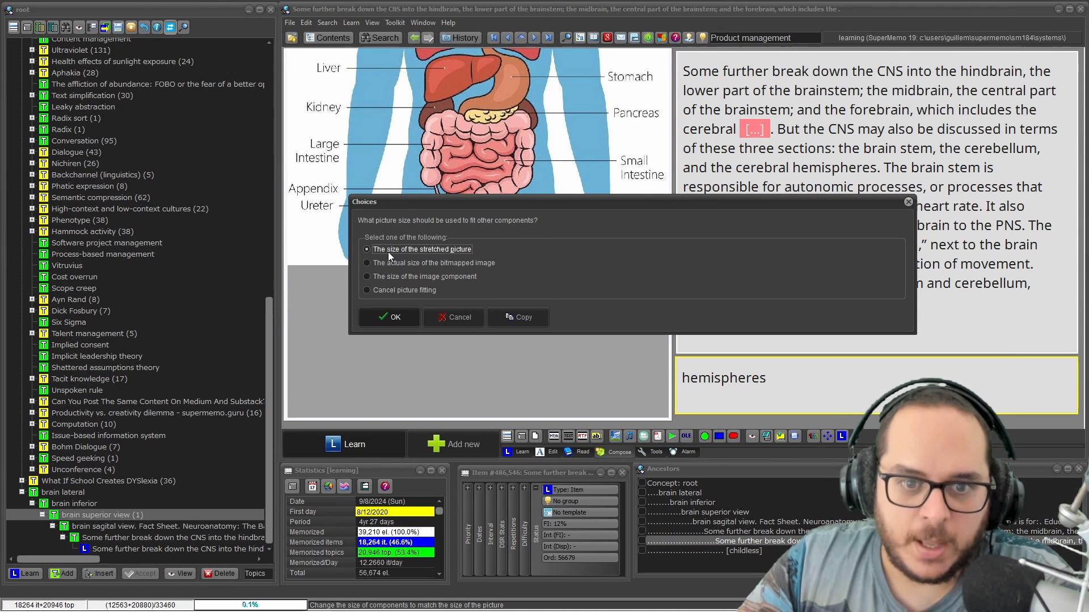
{"action": "left_click", "coordinate": [376, 318]}
Refit the organ diagram to its actual 960x548 bitmap size and nudge it slightly down-right
{"action": "right_click", "coordinate": [385, 136]}
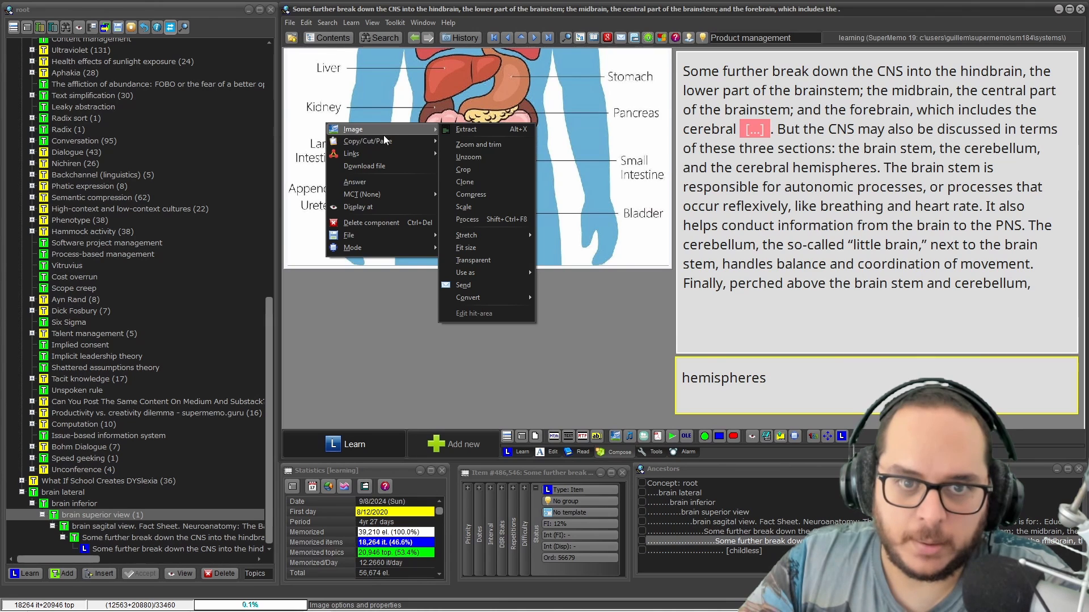
{"action": "left_click", "coordinate": [395, 268]}
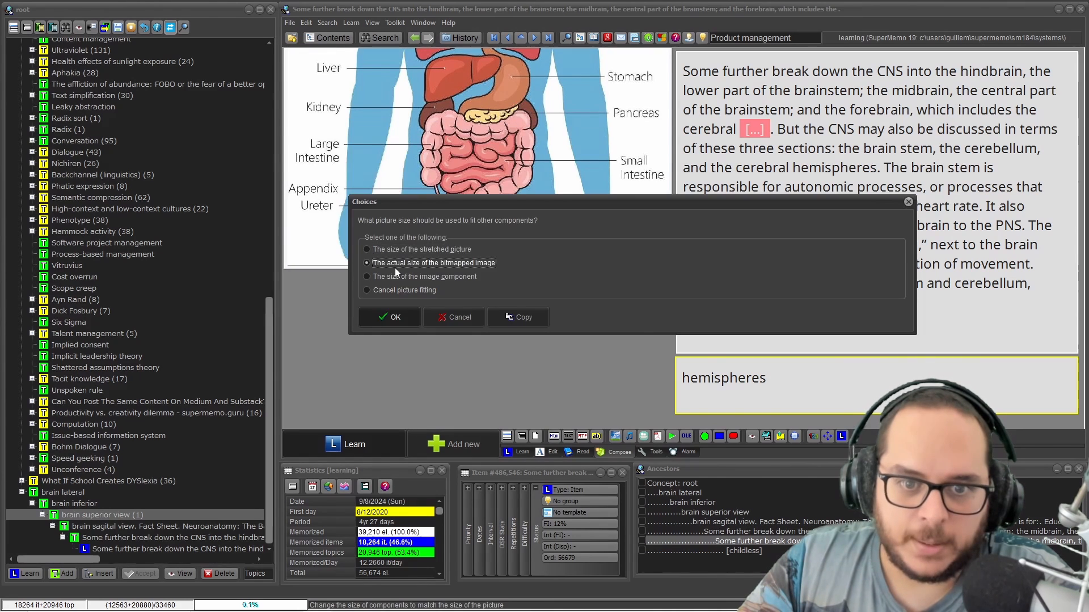
{"action": "left_click", "coordinate": [390, 321]}
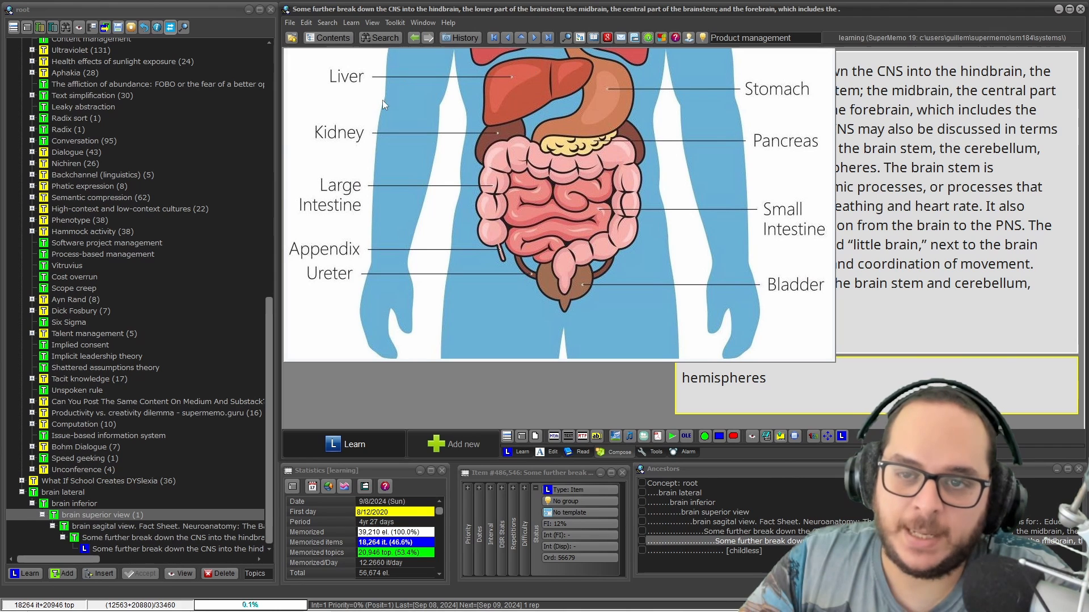
{"action": "mouse_move", "coordinate": [496, 133]}
{"action": "left_mouse_down"}
{"action": "mouse_move", "coordinate": [525, 146]}
{"action": "mouse_move", "coordinate": [510, 136]}
{"action": "mouse_move", "coordinate": [505, 149]}
{"action": "left_mouse_up"}
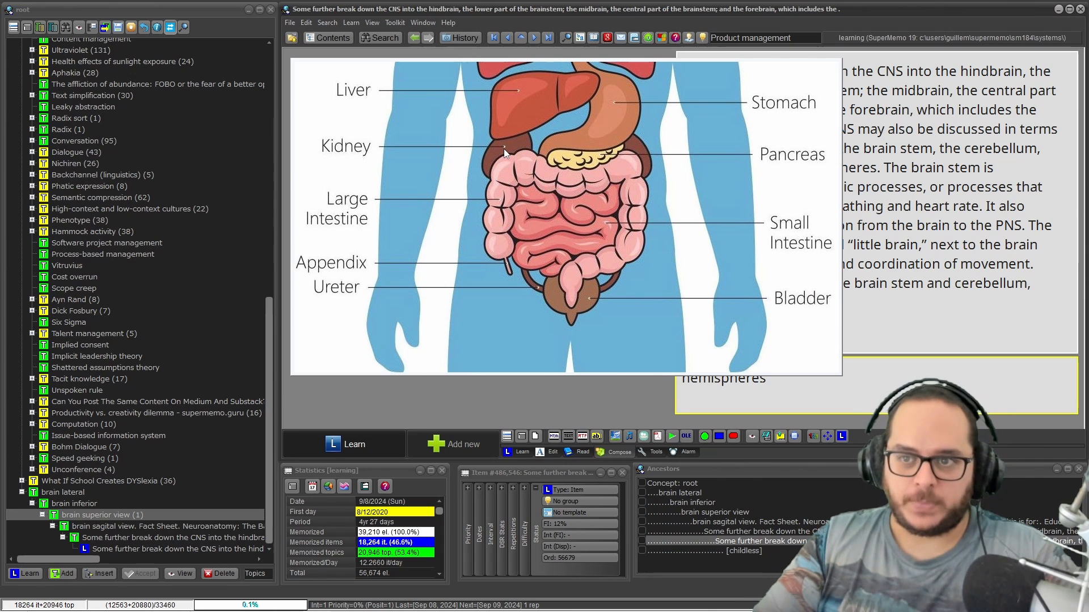
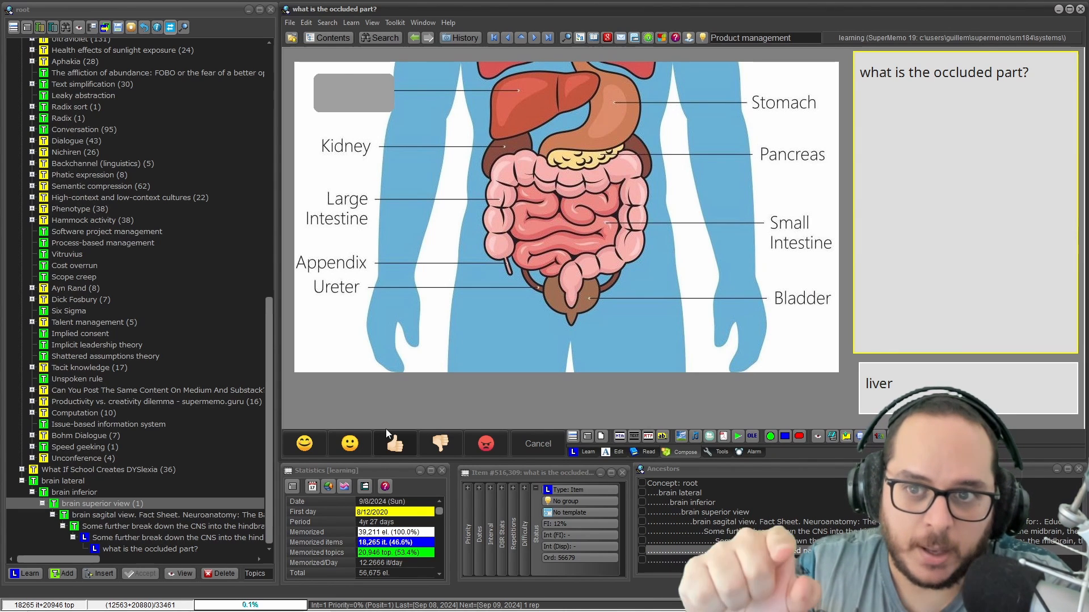
Show the organ diagram at Normal stretch and move the occlusion box over the Liver label
{"action": "right_click", "coordinate": [415, 146]}
{"action": "mouse_move", "coordinate": [417, 146]}
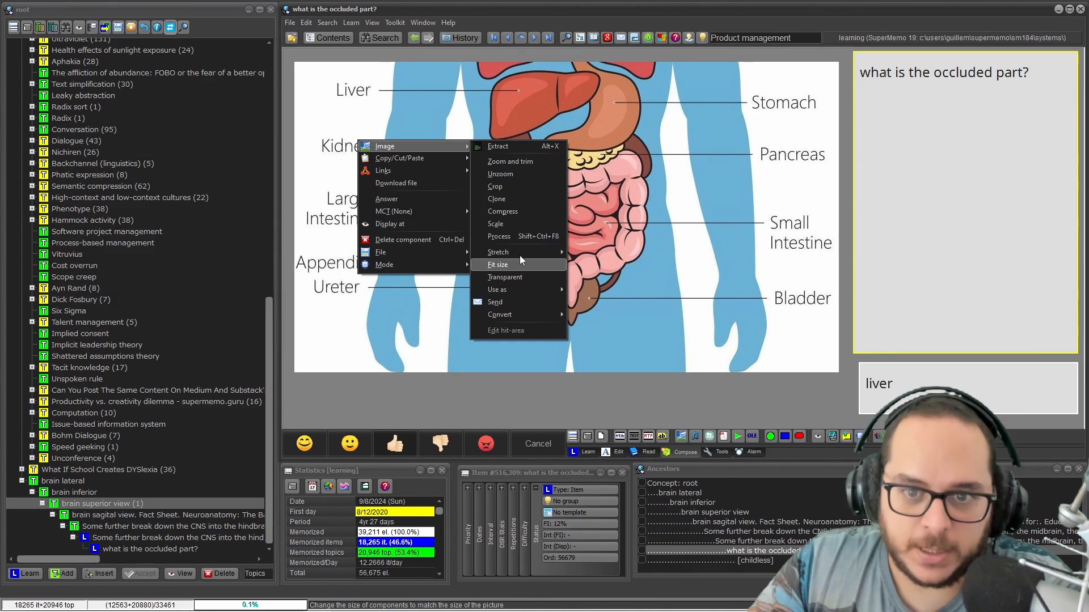
{"action": "mouse_move", "coordinate": [520, 253]}
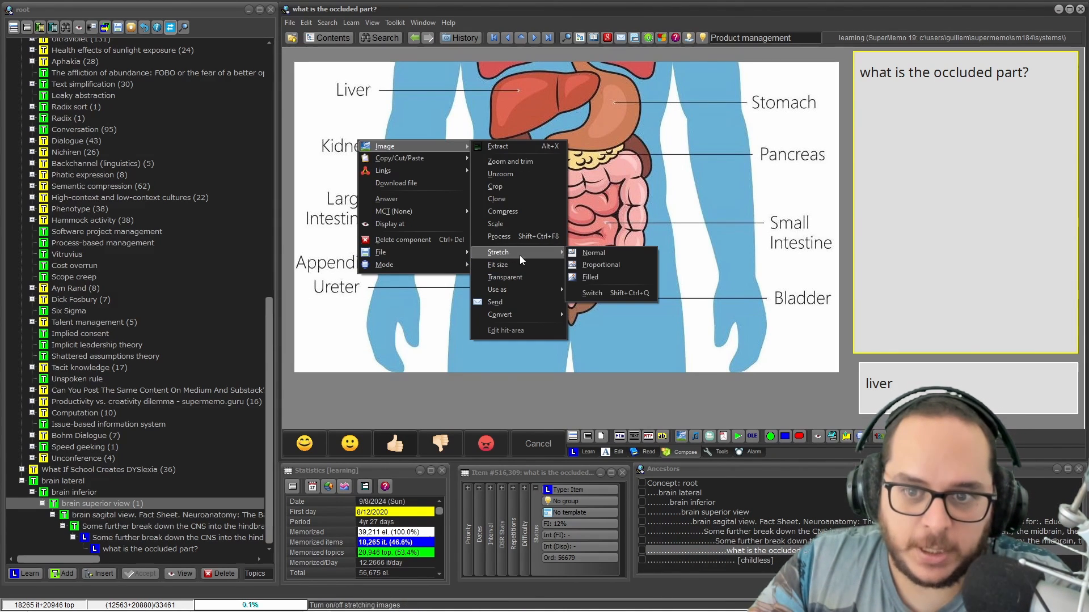
{"action": "left_click", "coordinate": [584, 253]}
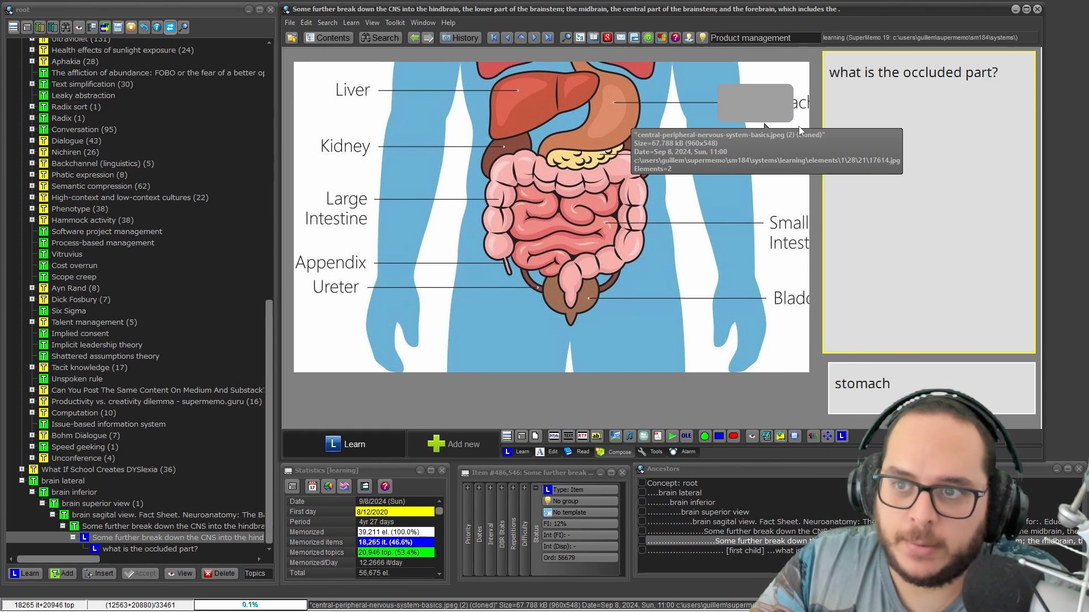
{"action": "left_click", "coordinate": [757, 105]}
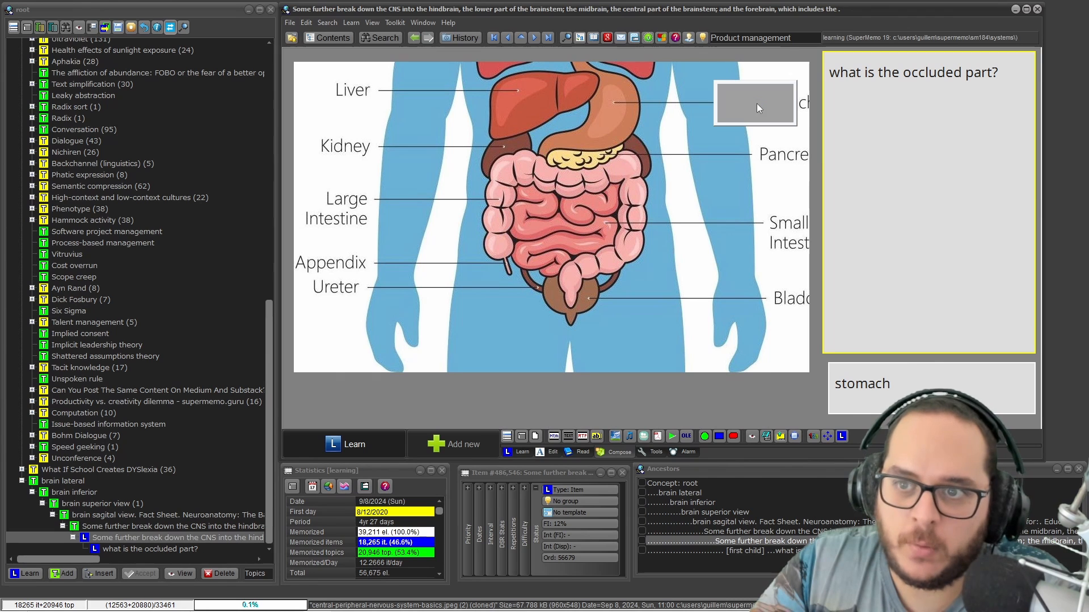
{"action": "left_click_drag", "start_coordinate": [757, 103], "coordinate": [352, 88]}
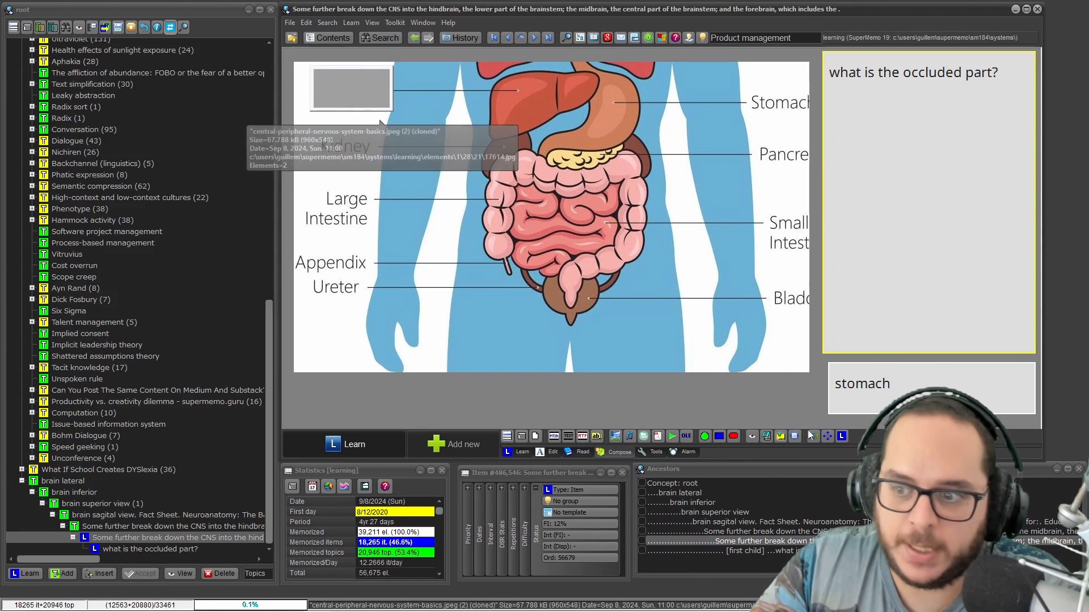
Replace the answer 'stomach' with 'liver' and narrow the element window
{"action": "left_click", "coordinate": [870, 384]}
{"action": "double_click", "coordinate": [870, 384]}
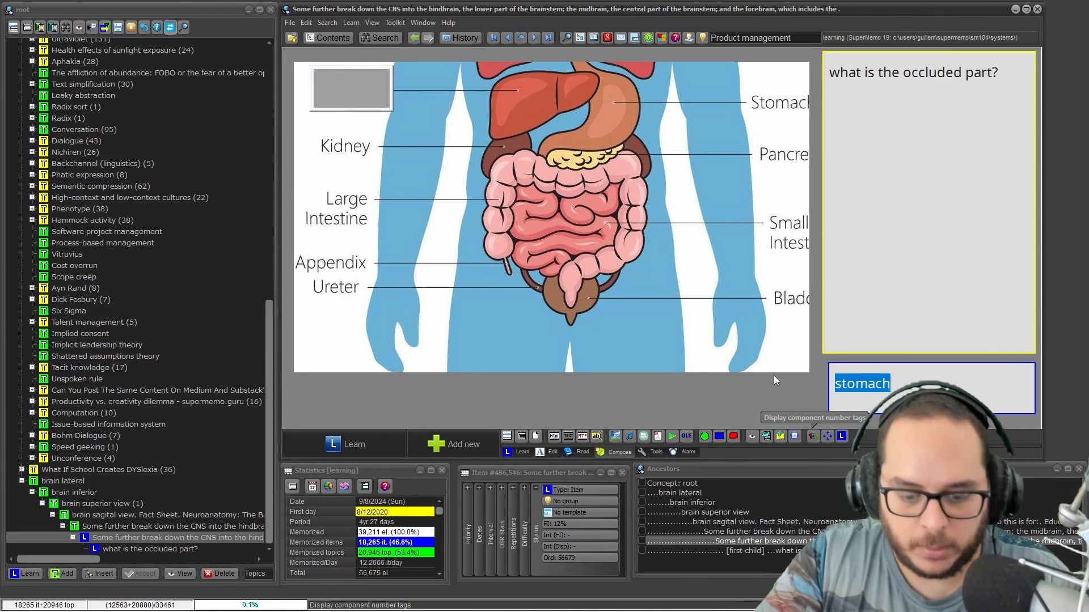
{"action": "type", "text": "liver"}
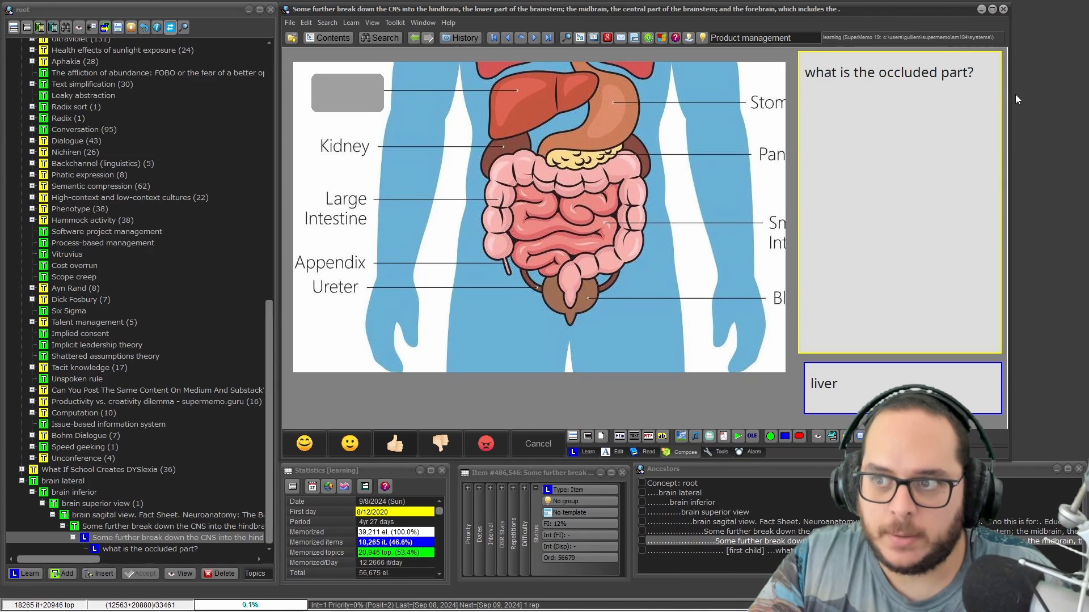
{"action": "left_click_drag", "start_coordinate": [1010, 96], "coordinate": [1031, 142]}
Set the organ diagram's stretch to Filled, press Ctrl+E, and narrow the element window further
{"action": "right_click", "coordinate": [437, 167]}
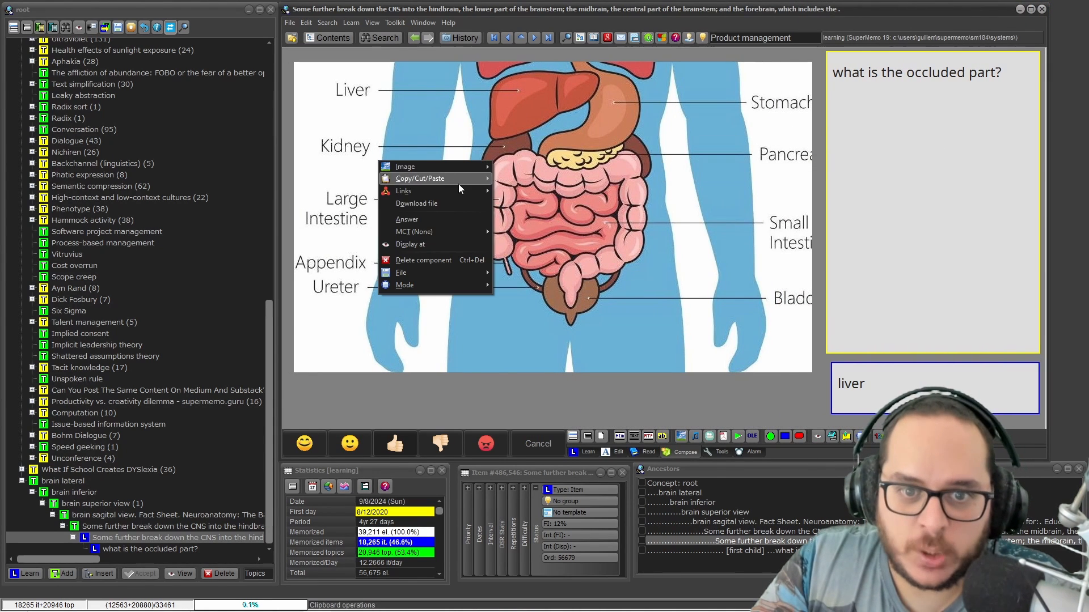
{"action": "mouse_move", "coordinate": [435, 168]}
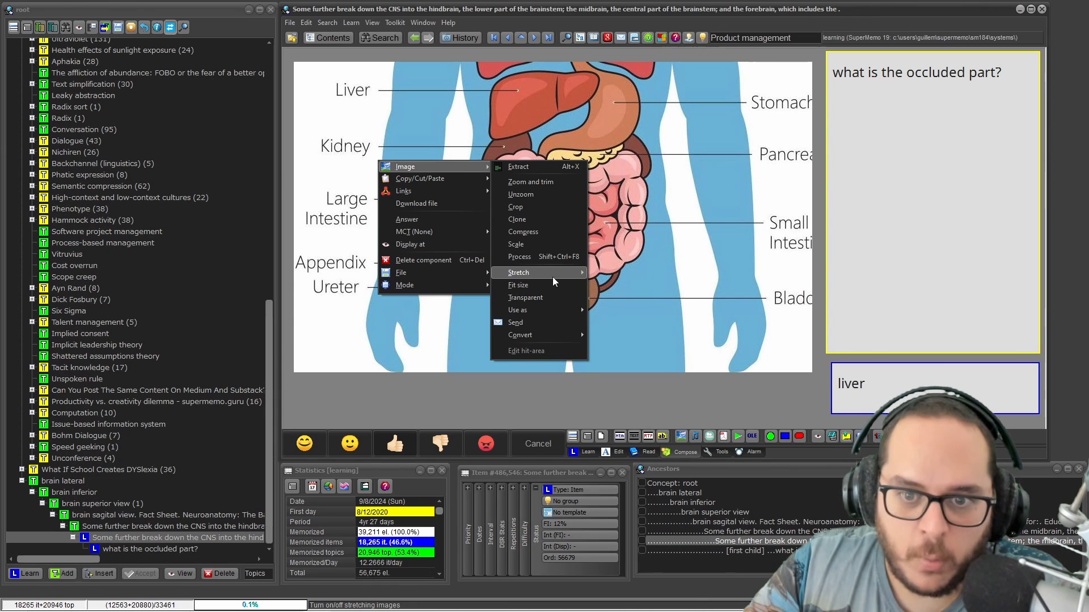
{"action": "mouse_move", "coordinate": [552, 273]}
{"action": "left_click", "coordinate": [622, 294]}
{"action": "key", "text": "ctrl+e"}
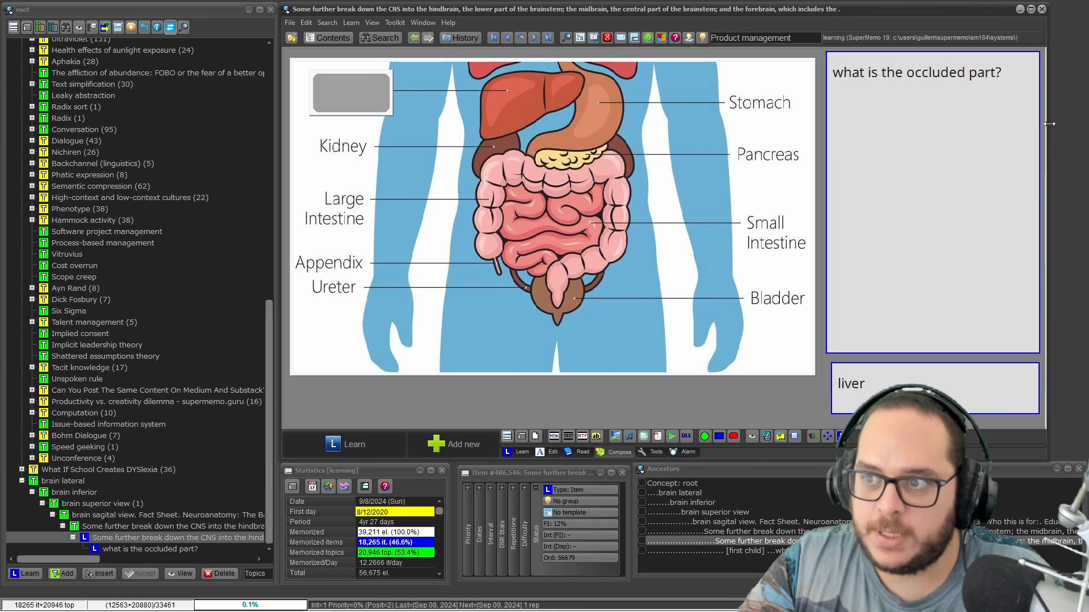
{"action": "left_click_drag", "start_coordinate": [1044, 123], "coordinate": [1056, 148]}
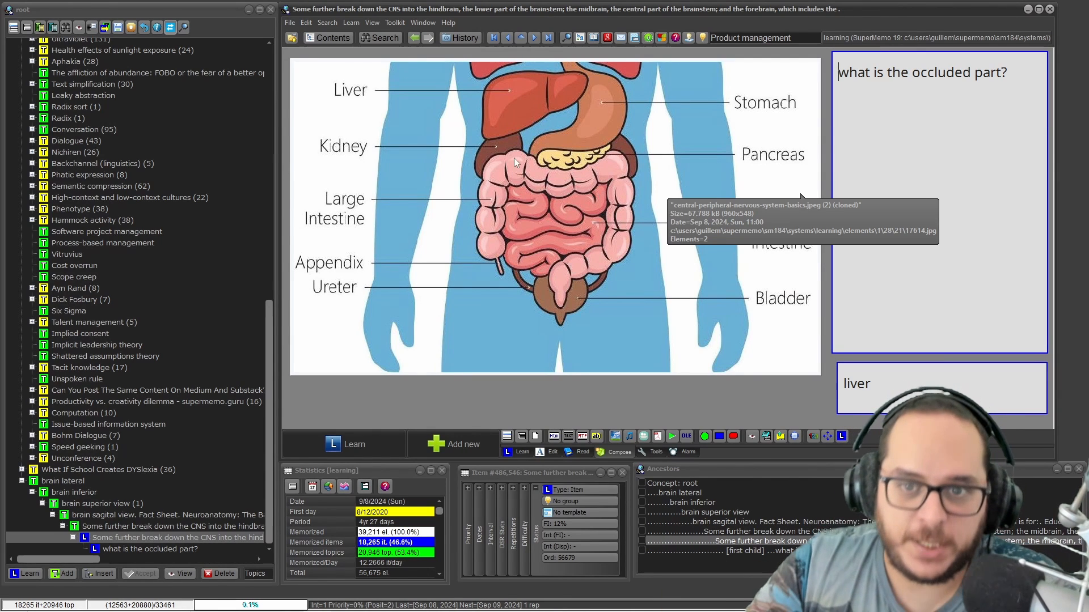
Dismiss the diagram's Fit size choices unchanged, then move up to the 'brain sagital view' article
{"action": "right_click", "coordinate": [490, 157]}
{"action": "mouse_move", "coordinate": [489, 156]}
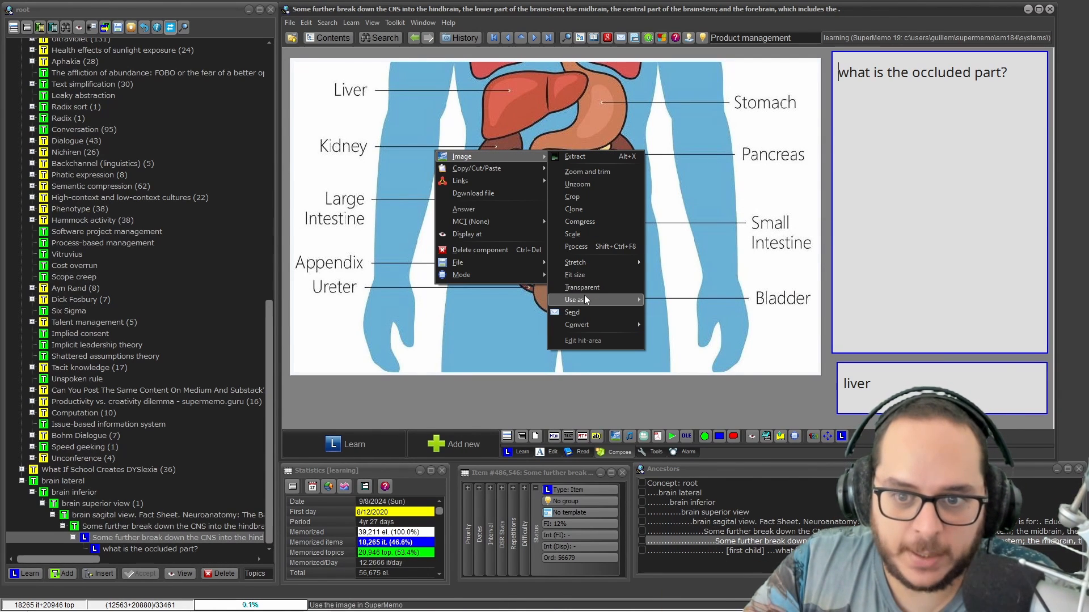
{"action": "left_click", "coordinate": [574, 275]}
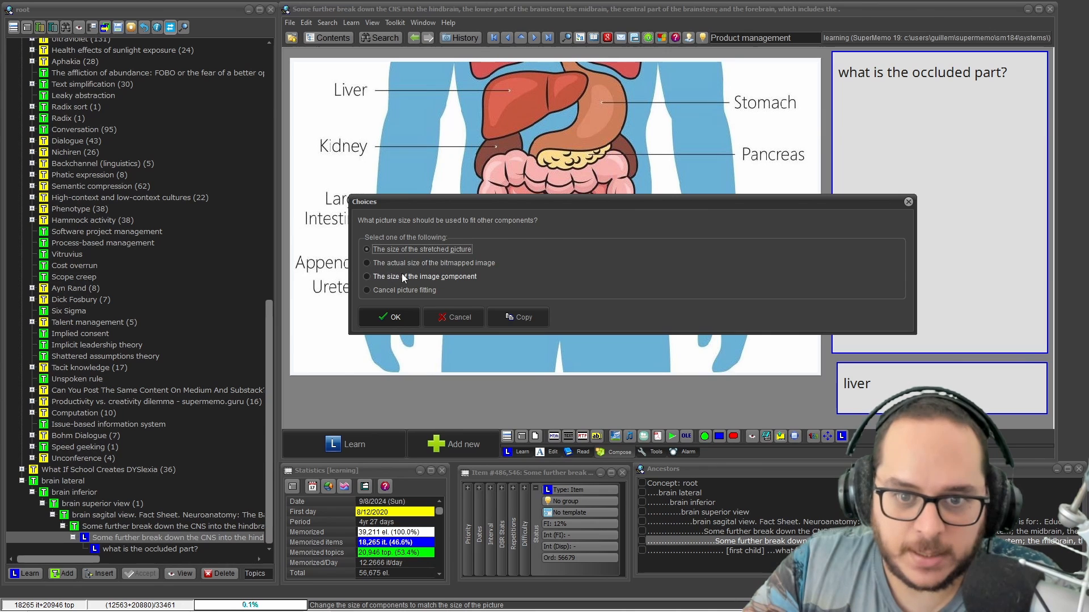
{"action": "left_click", "coordinate": [908, 202]}
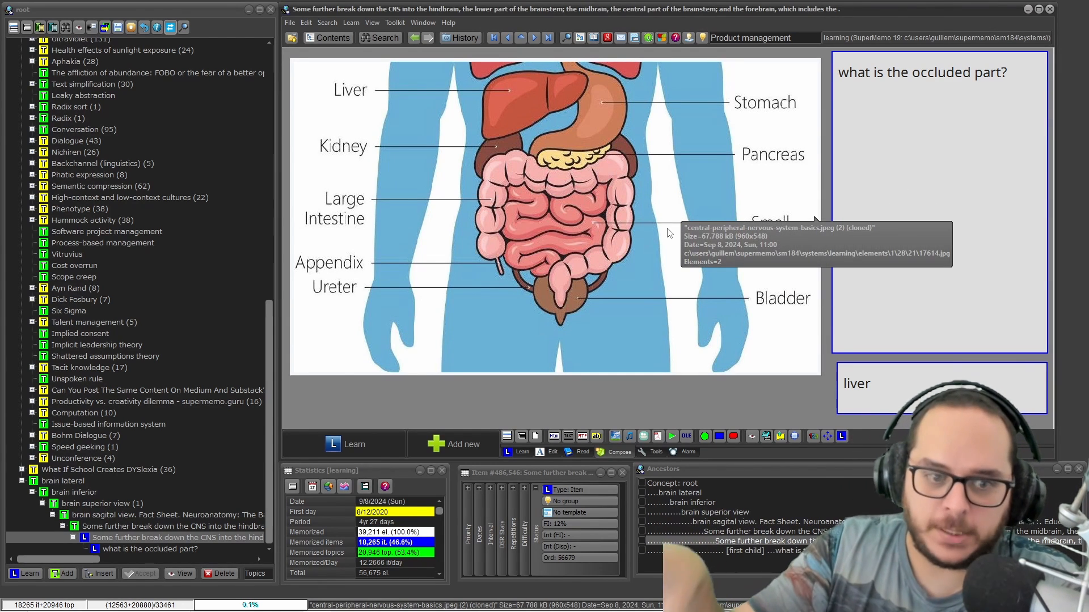
{"action": "left_click", "coordinate": [165, 526]}
{"action": "key", "text": "Up"}
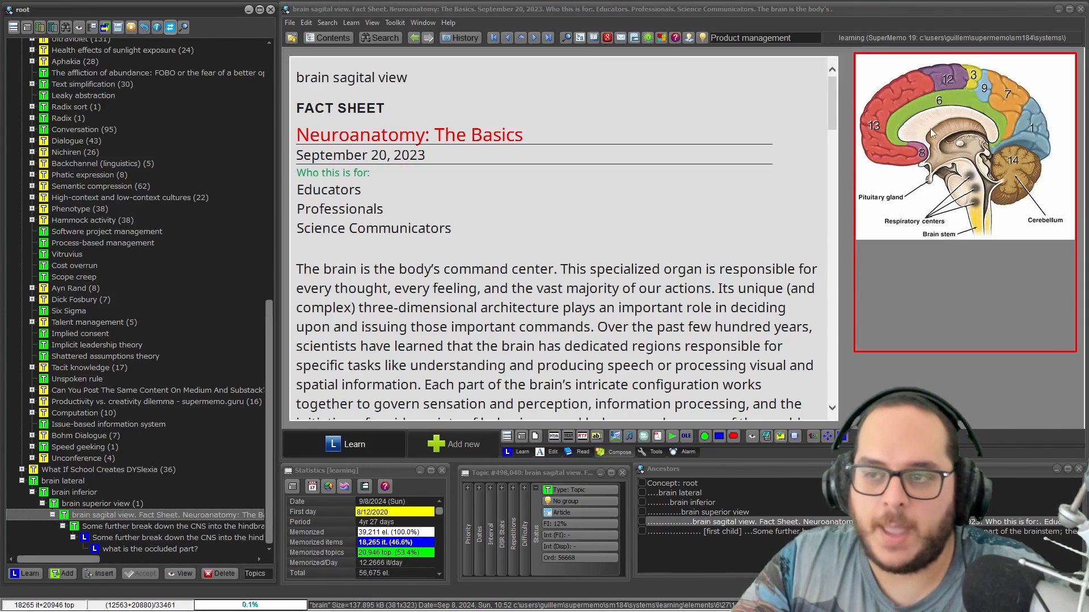
Open 'brain superior view', unzoom its brain image, and switch stretching with Ctrl+Shift+Q
{"action": "left_click", "coordinate": [81, 503]}
{"action": "right_click", "coordinate": [355, 145]}
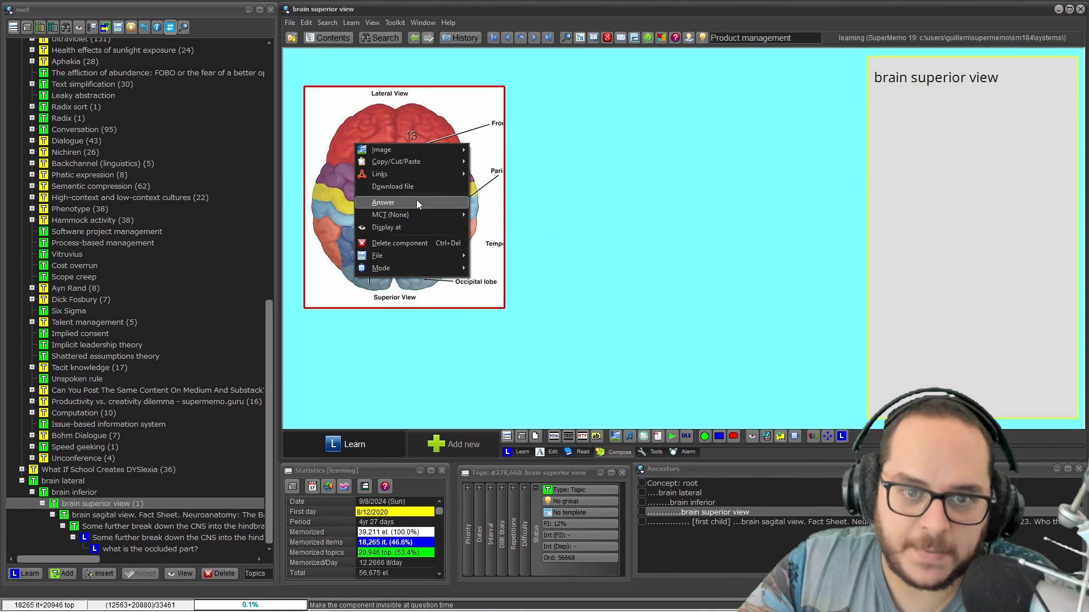
{"action": "mouse_move", "coordinate": [426, 150]}
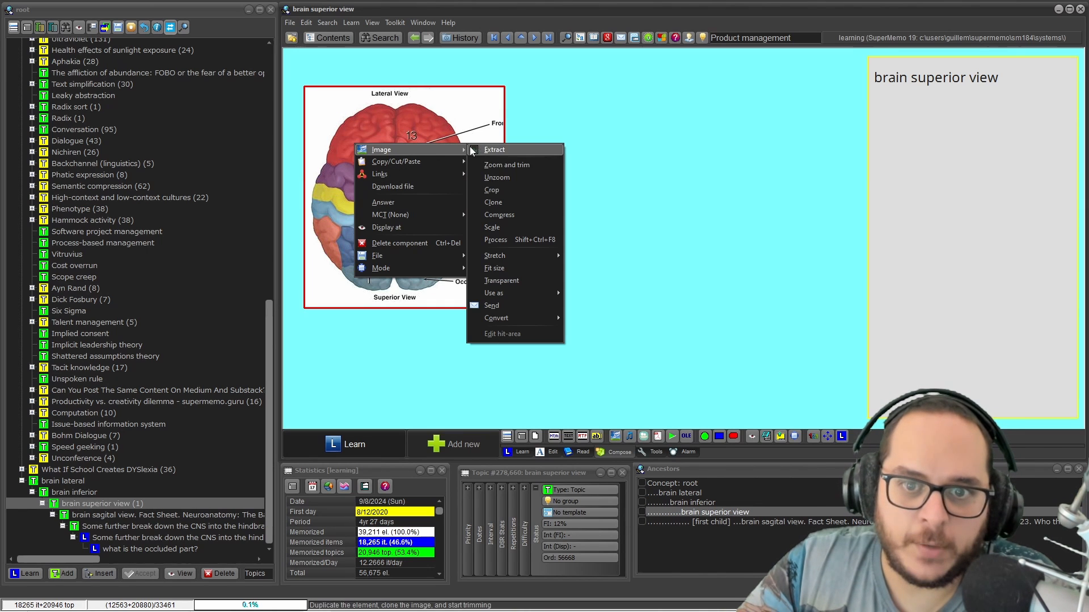
{"action": "left_click", "coordinate": [506, 179]}
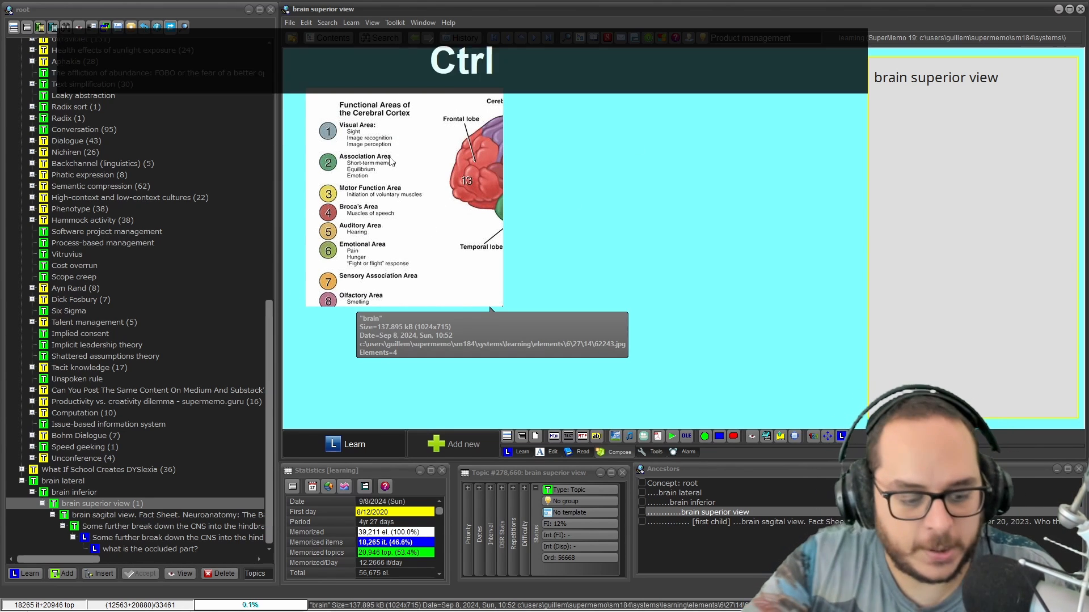
{"action": "key", "text": "ctrl+shift+q"}
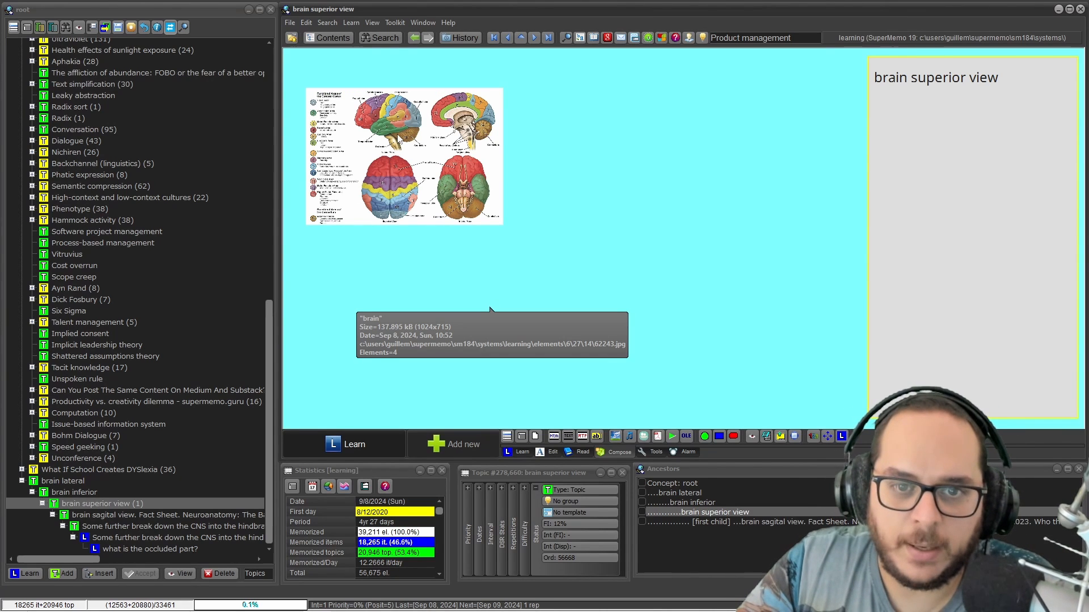
Fit the brain chart's image area to 'The actual size of the bitmapped image'
{"action": "right_click", "coordinate": [391, 153]}
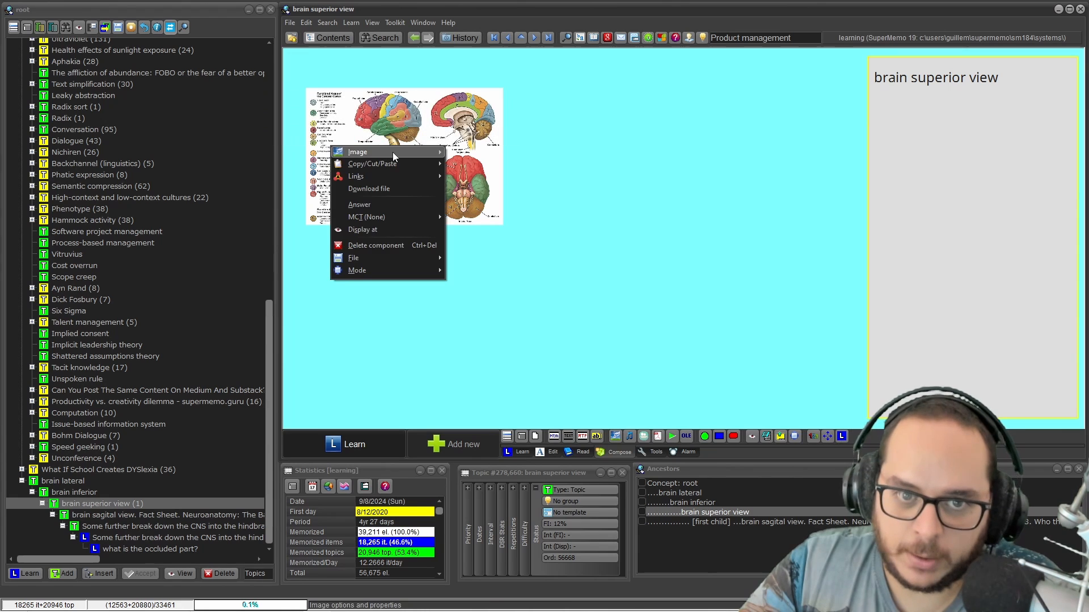
{"action": "mouse_move", "coordinate": [396, 152]}
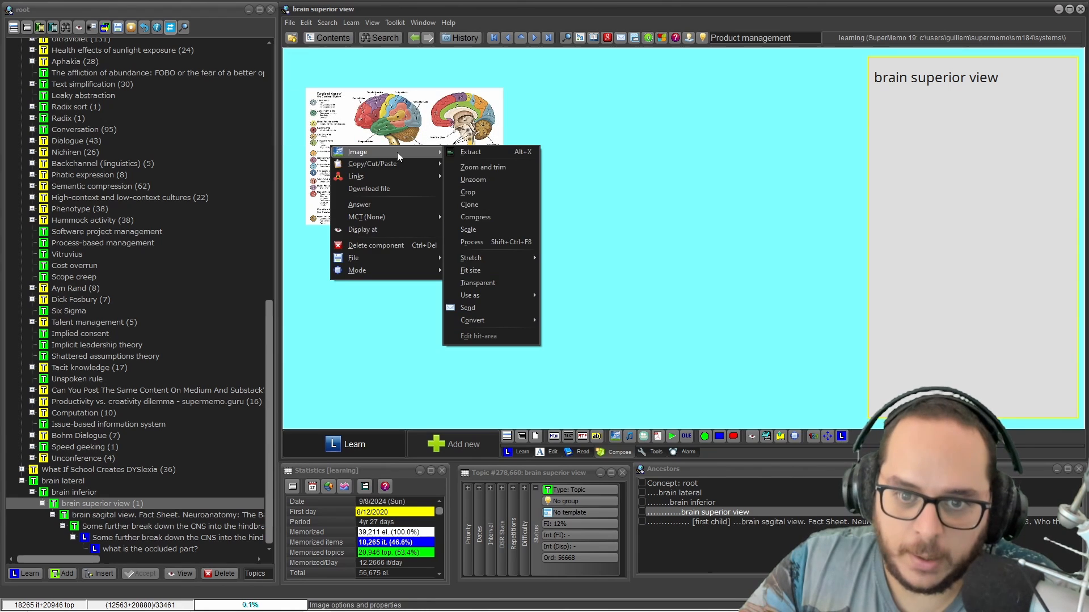
{"action": "left_click", "coordinate": [480, 270]}
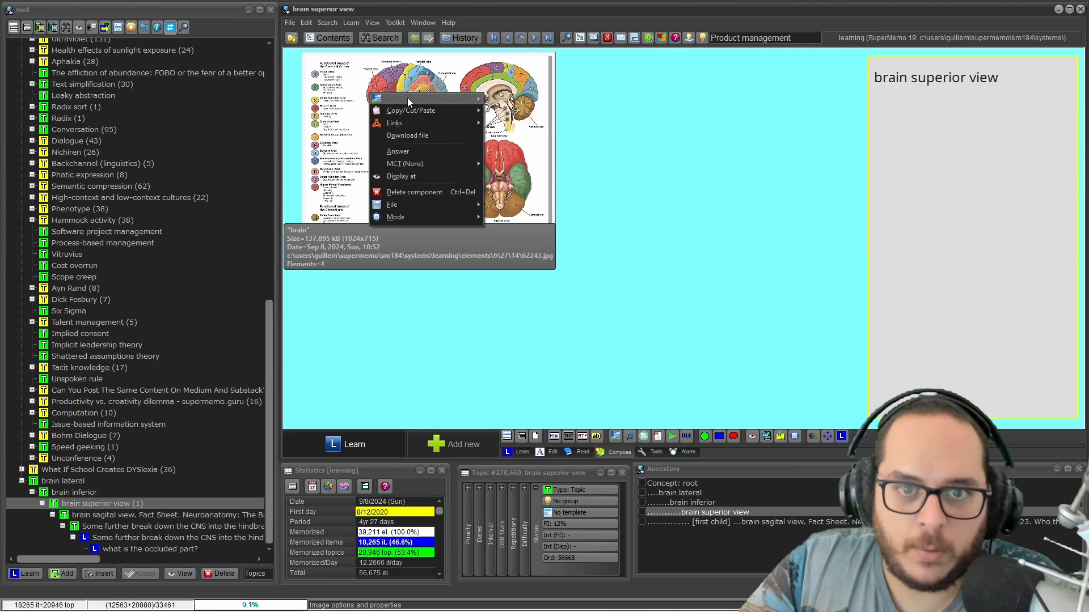
{"action": "mouse_move", "coordinate": [466, 100]}
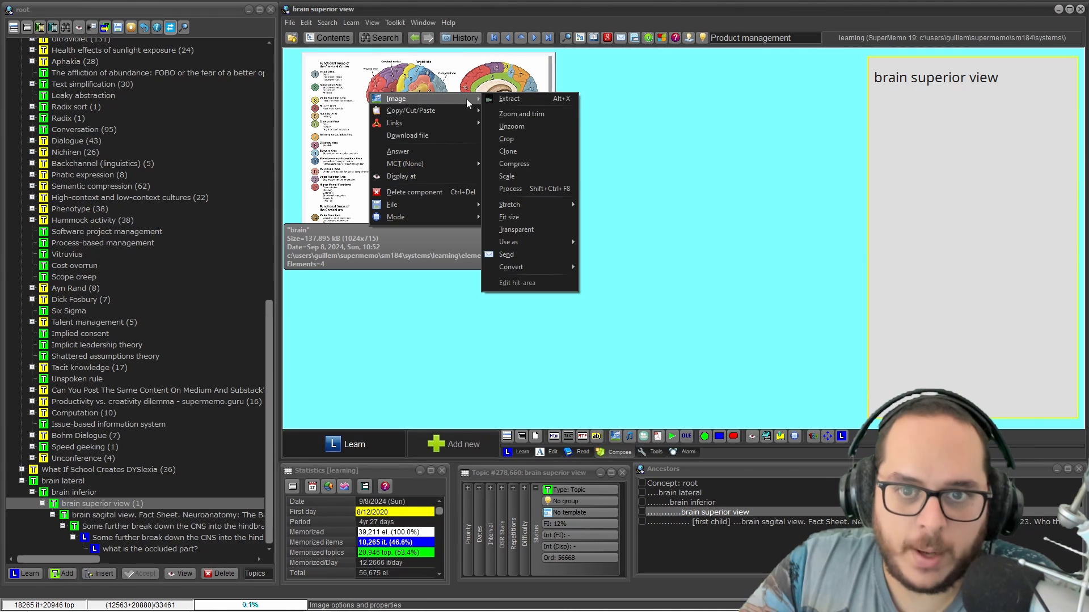
{"action": "left_click", "coordinate": [513, 217]}
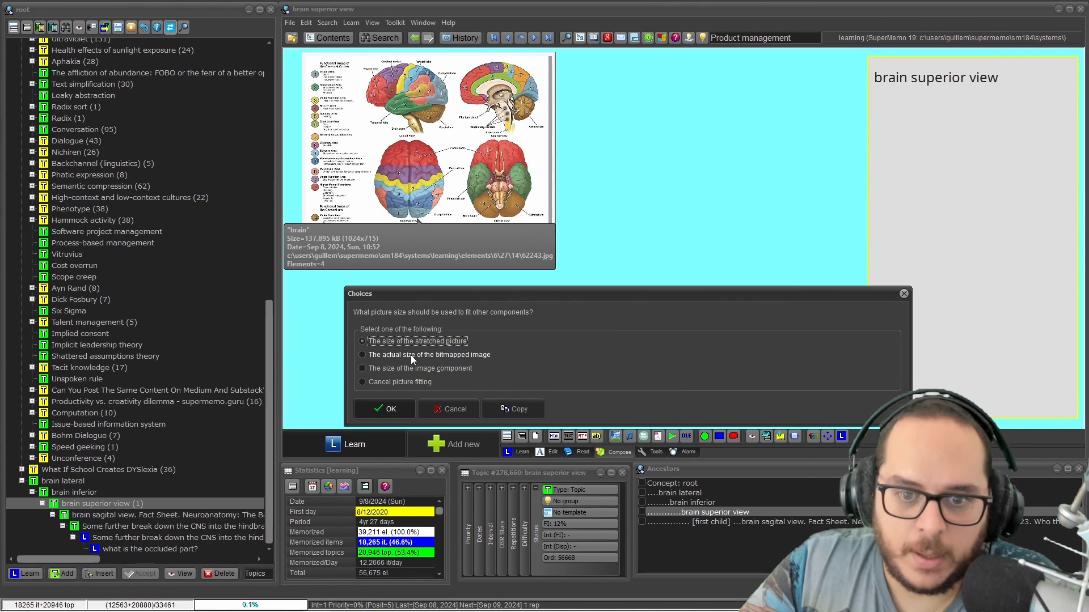
{"action": "left_click", "coordinate": [410, 356]}
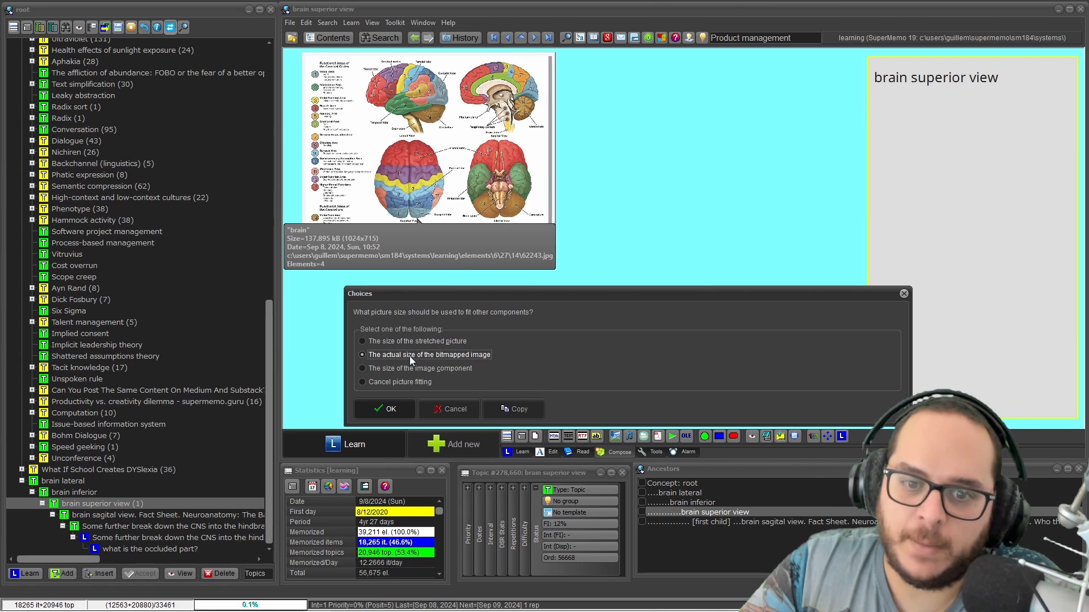
{"action": "left_click", "coordinate": [406, 410]}
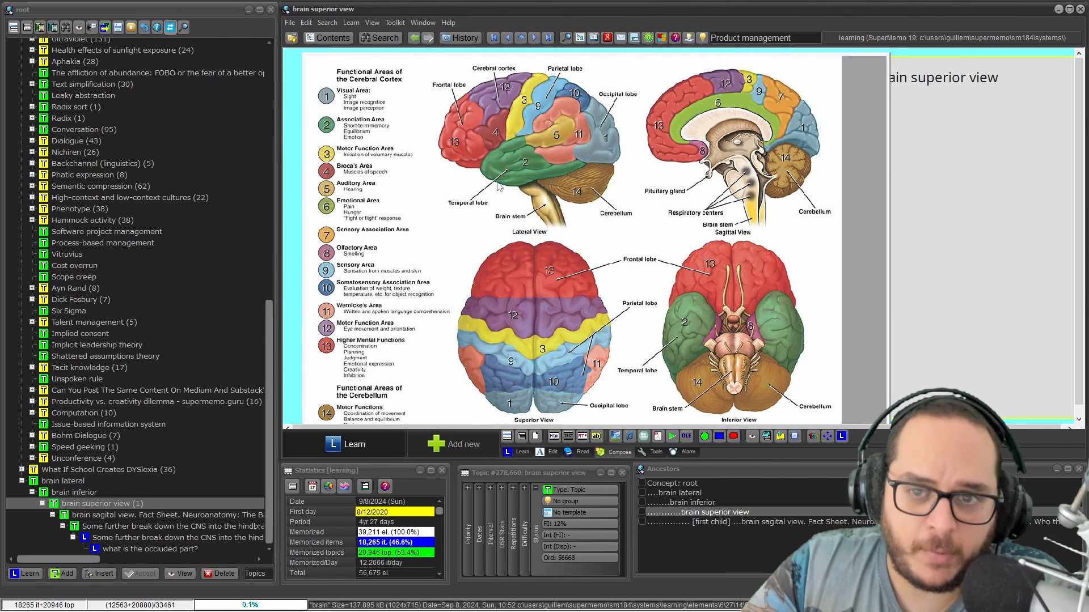
Set the brain diagram's stretch to Filled
{"action": "right_click", "coordinate": [465, 140]}
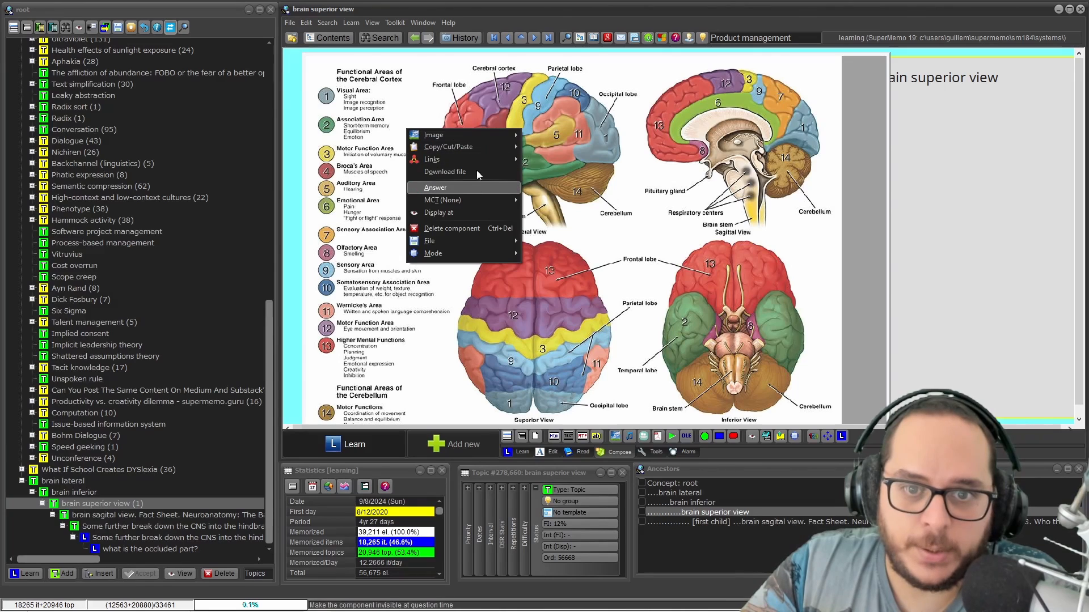
{"action": "mouse_move", "coordinate": [477, 134]}
{"action": "mouse_move", "coordinate": [566, 242]}
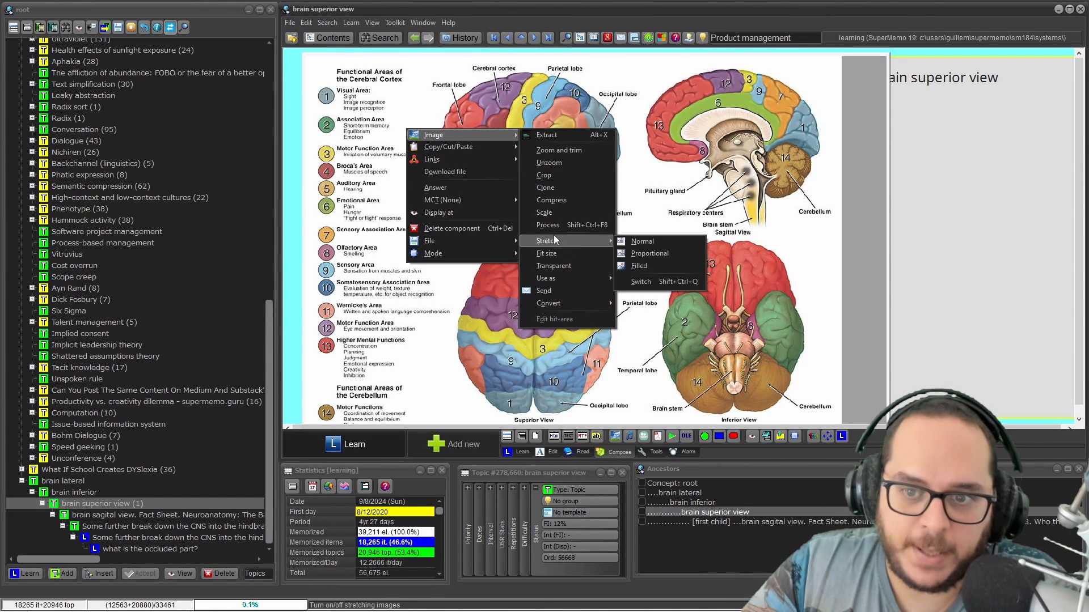
{"action": "left_click", "coordinate": [657, 265]}
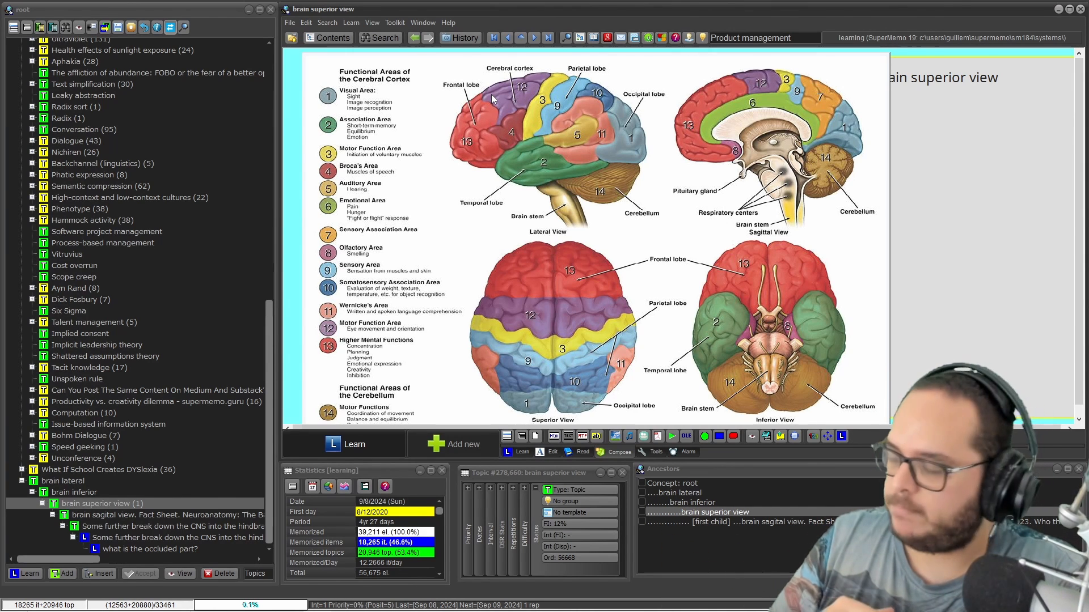
Close the Contents tree and drag the 'brain superior view' window's left edge to the left
{"action": "left_click", "coordinate": [271, 9]}
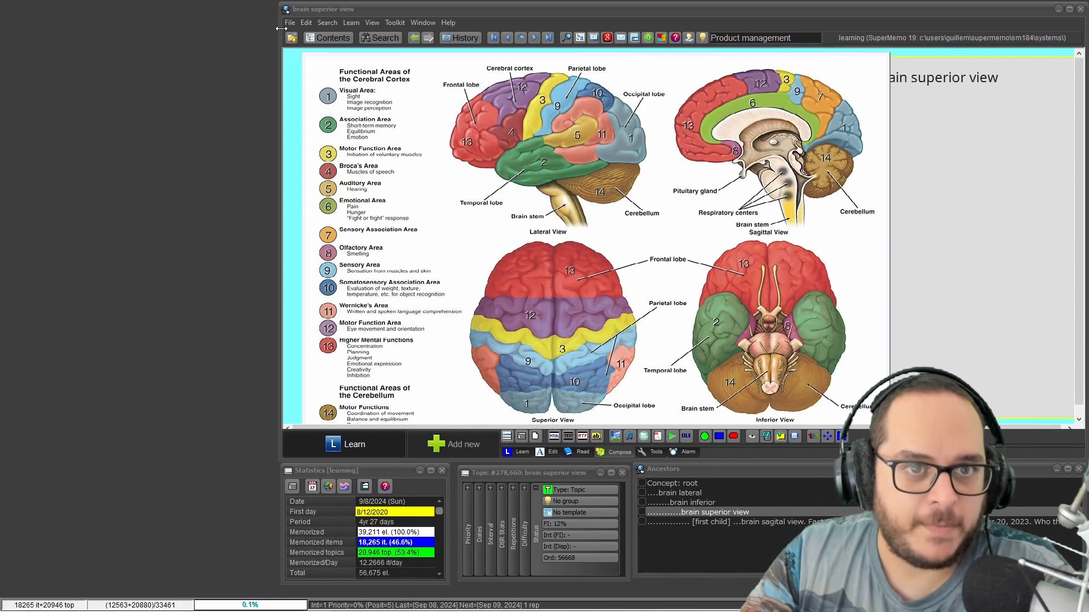
{"action": "left_click_drag", "start_coordinate": [278, 28], "coordinate": [21, 33]}
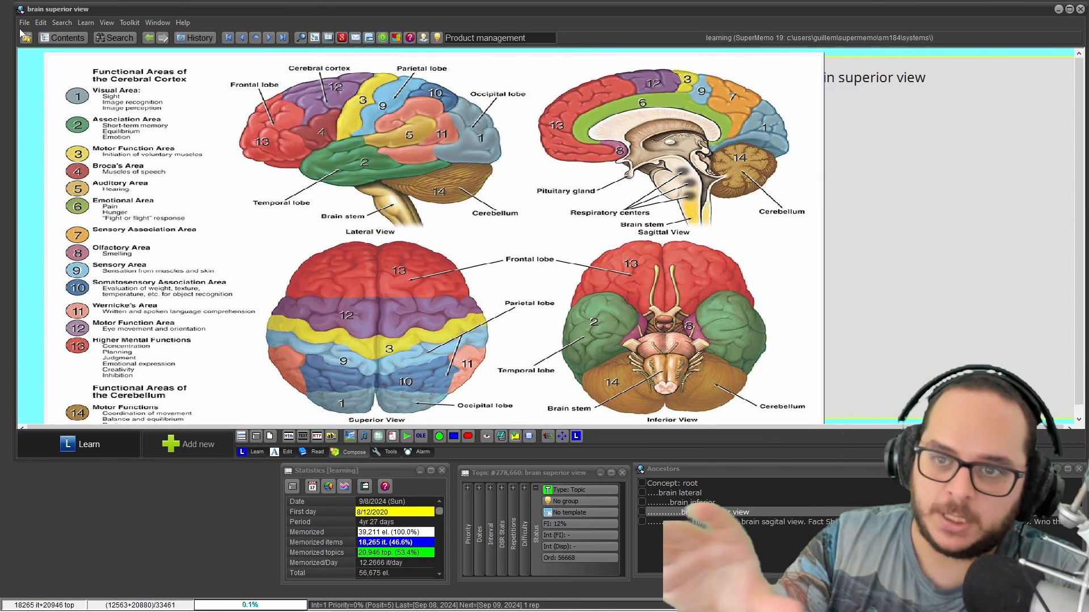